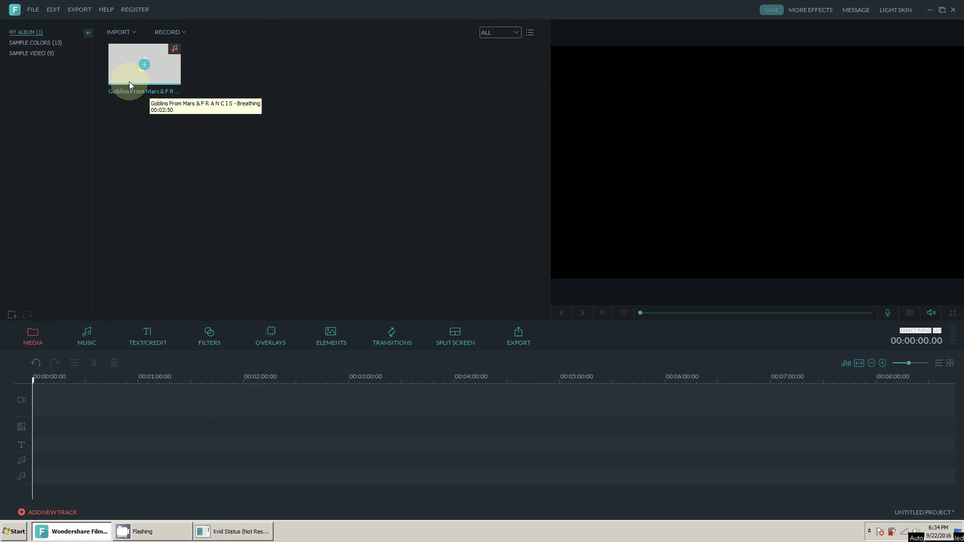
- Place the Breathing music on the audio track and the Particle 1 filter at the timeline start
left_click_drag(124, 82, 38, 440)
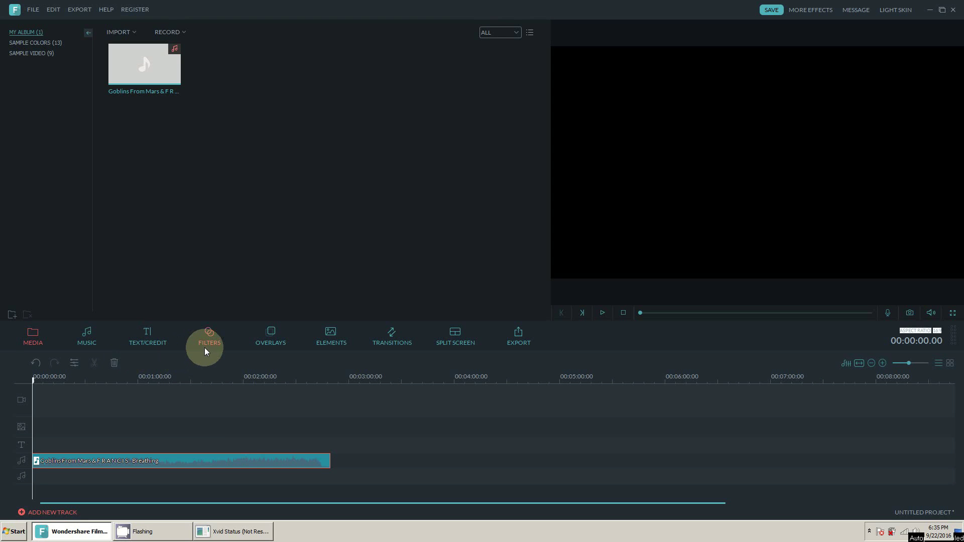
left_click(207, 343)
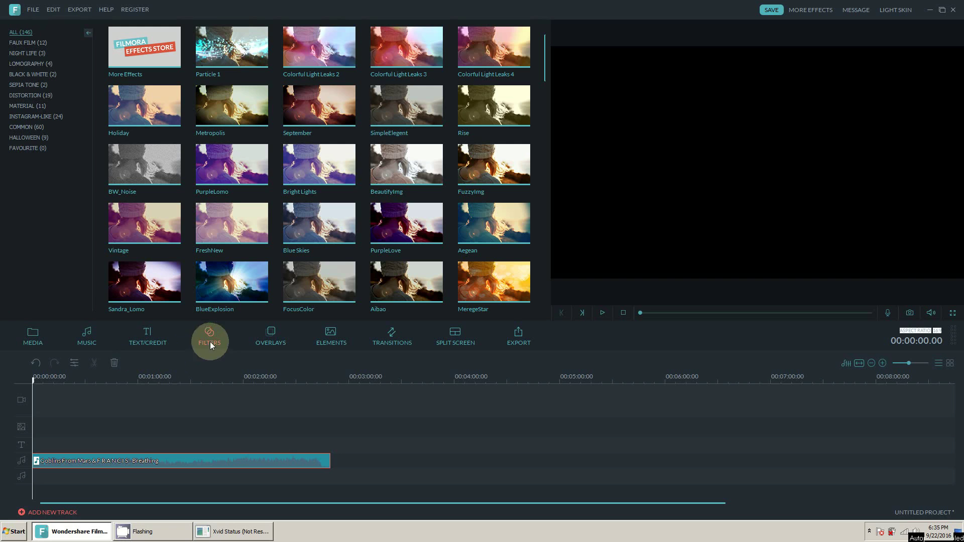
left_click(213, 45)
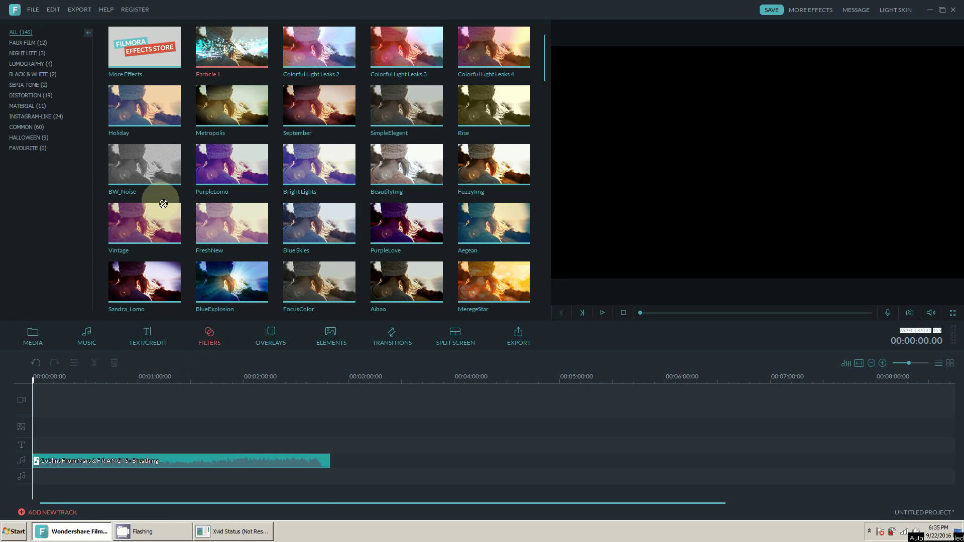
mouse_move(214, 45)
left_mouse_down()
mouse_move(46, 430)
mouse_move(40, 424)
left_mouse_up()
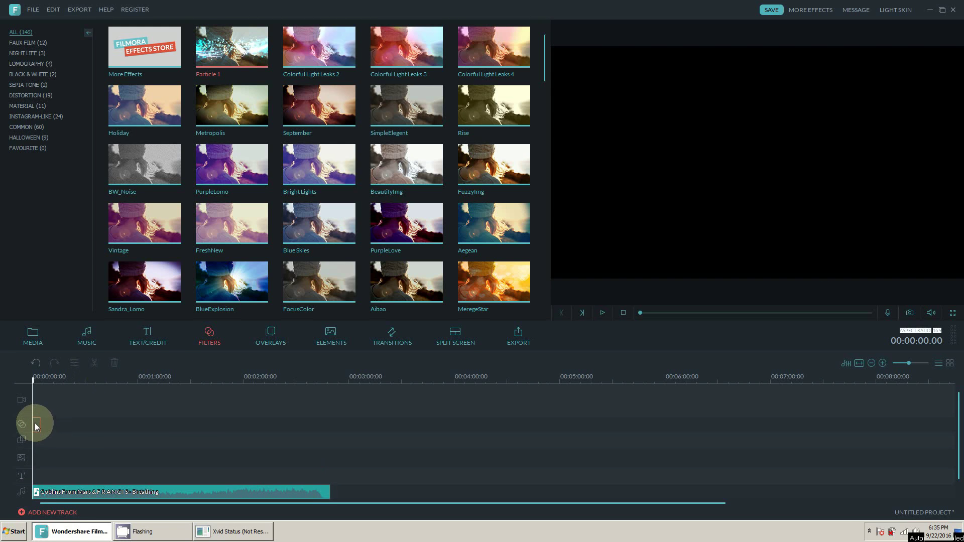
- Add the Space title preset to the title track, preview it, and select the title clip
left_click(131, 336)
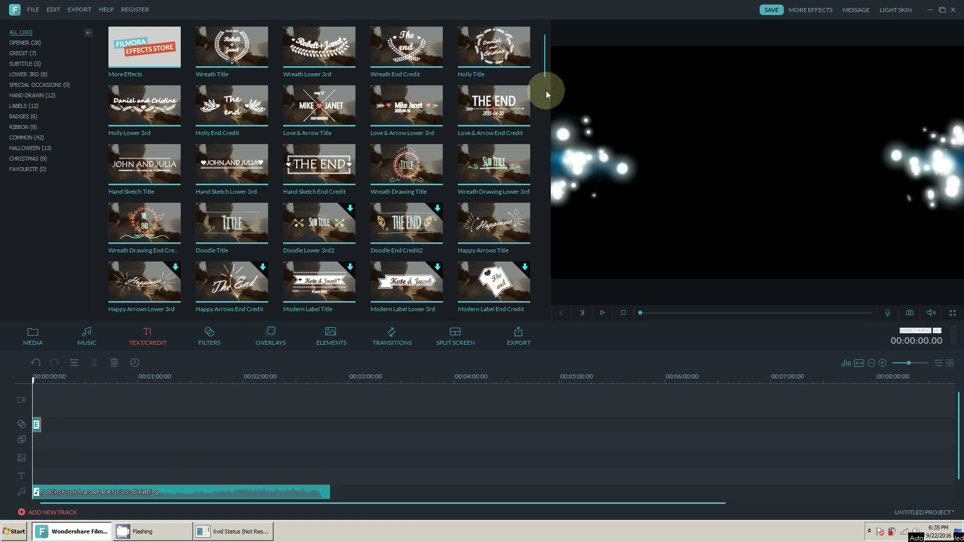
left_click_drag(547, 71, 548, 138)
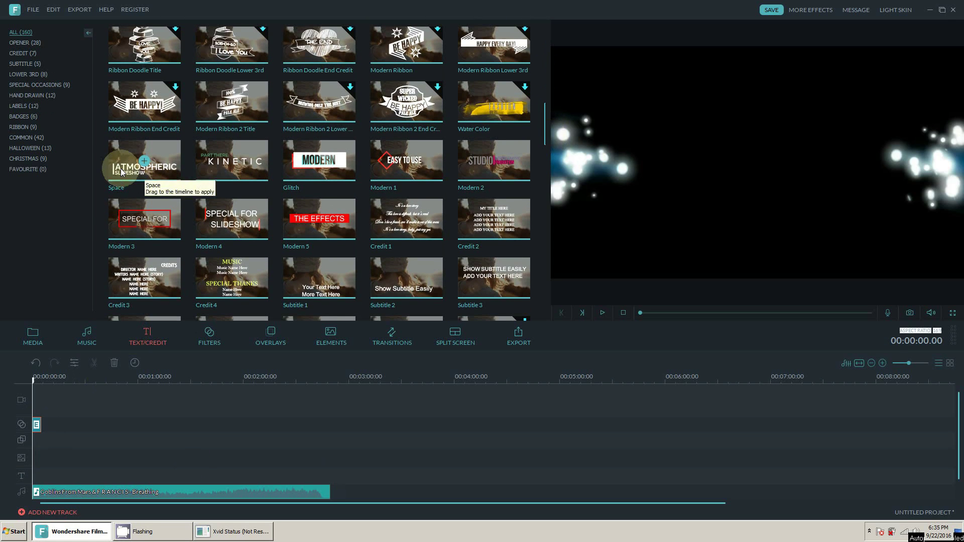
left_click_drag(146, 176, 33, 429)
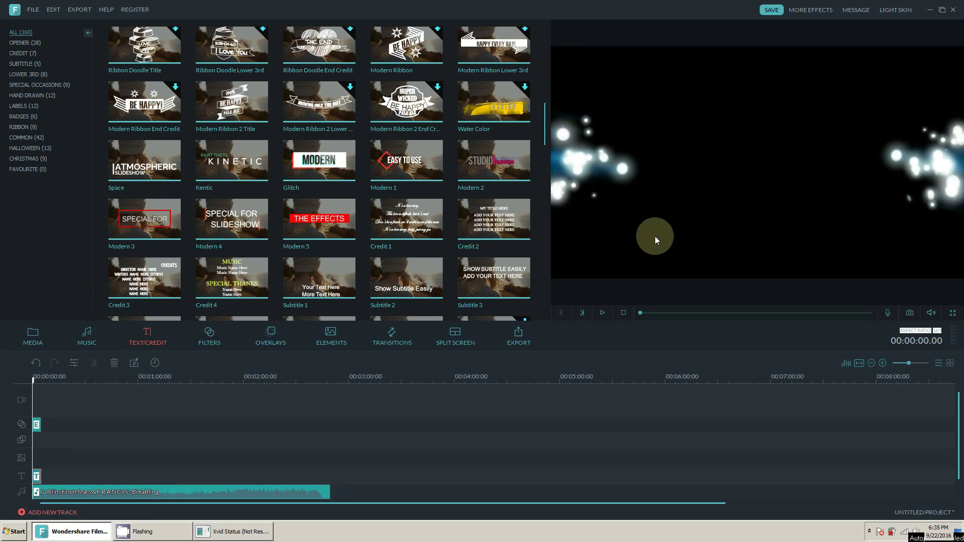
left_click(604, 315)
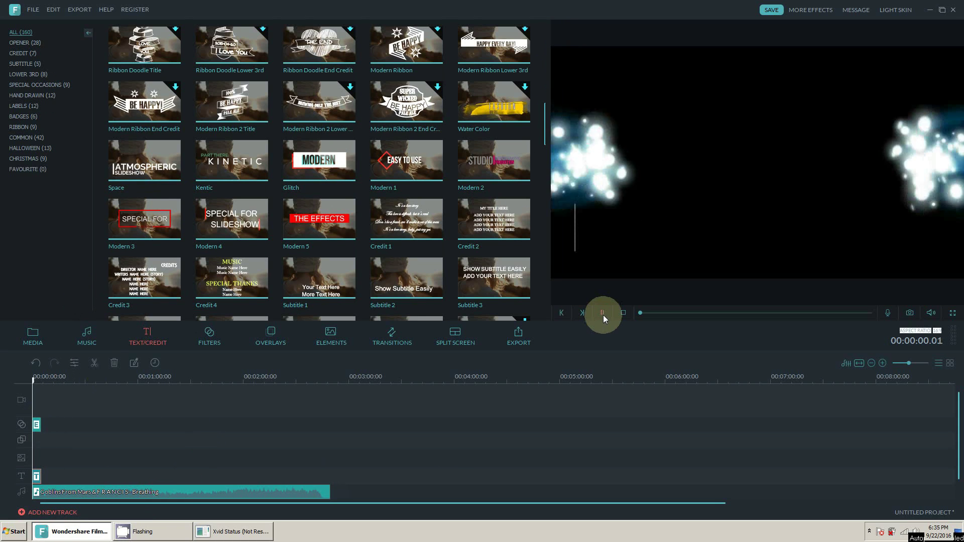
left_click(915, 533)
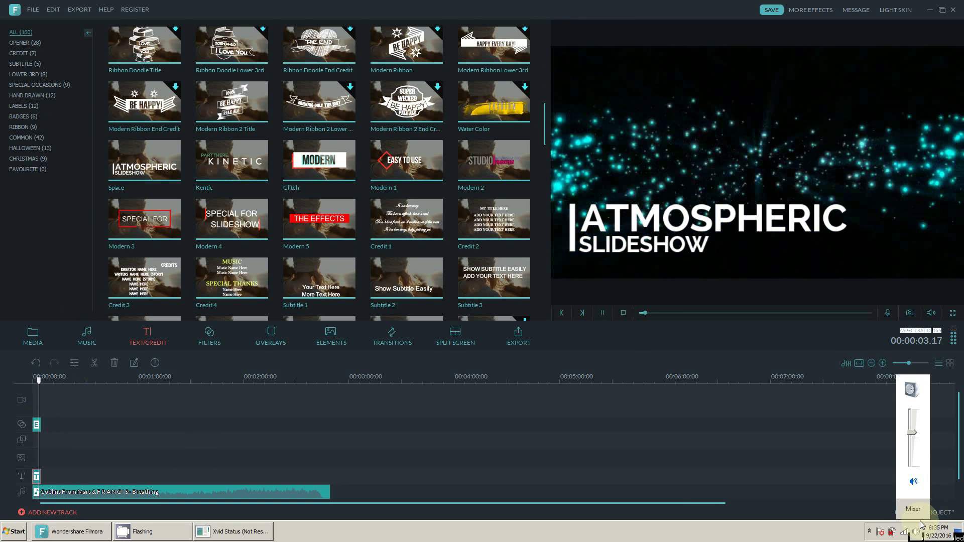
left_click(625, 314)
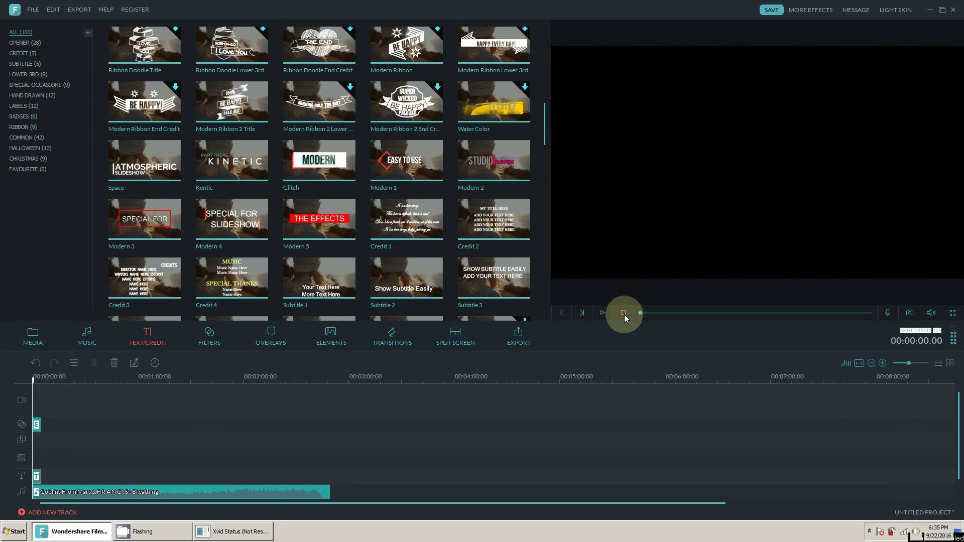
left_click(37, 477)
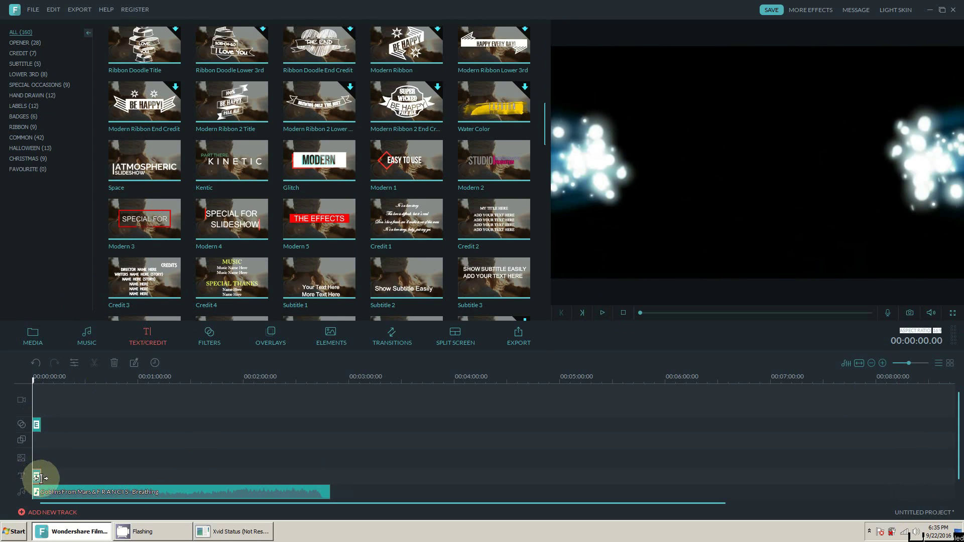
- Replace the ATMOSPHERIC text with the channel name and centre it in the title editor
double_click(37, 476)
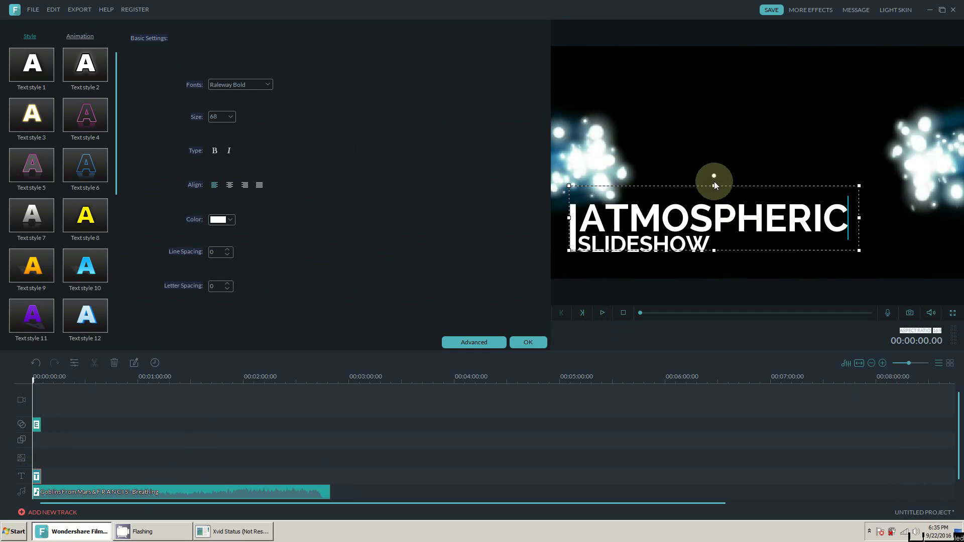
left_click_drag(715, 181, 757, 133)
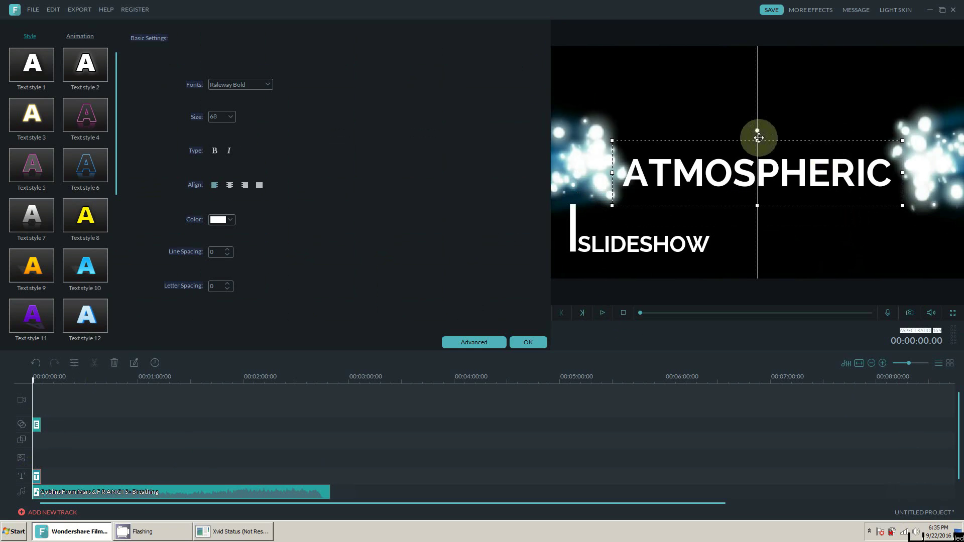
key("BackSpace")
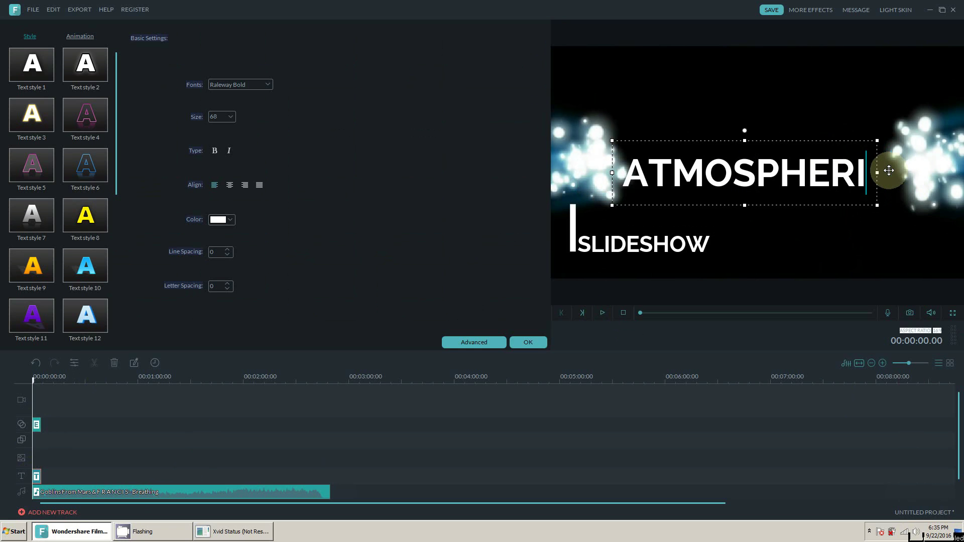
key("BackSpace")
key("BackSpace")
key("BackSpace")
key("BackSpace")
key("BackSpace")
key("BackSpace")
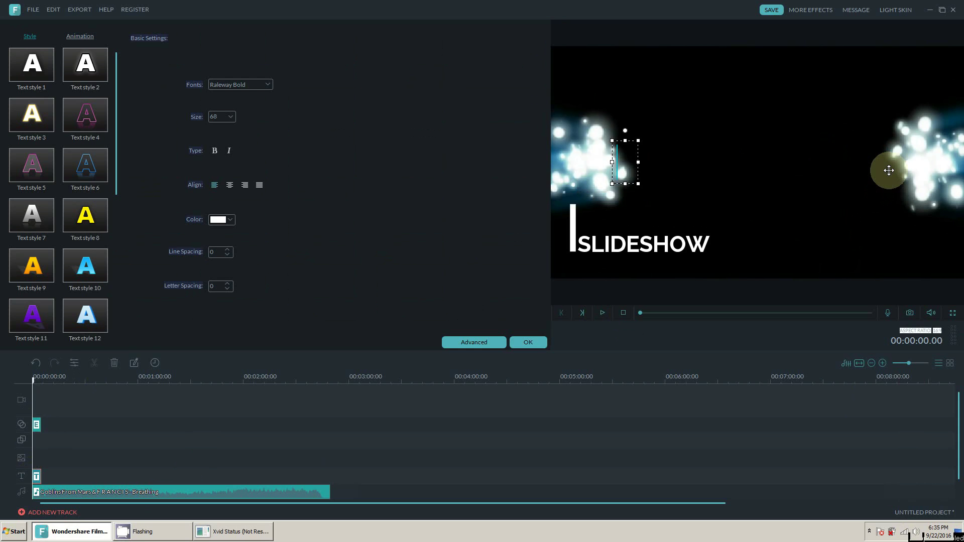
type("mihai")
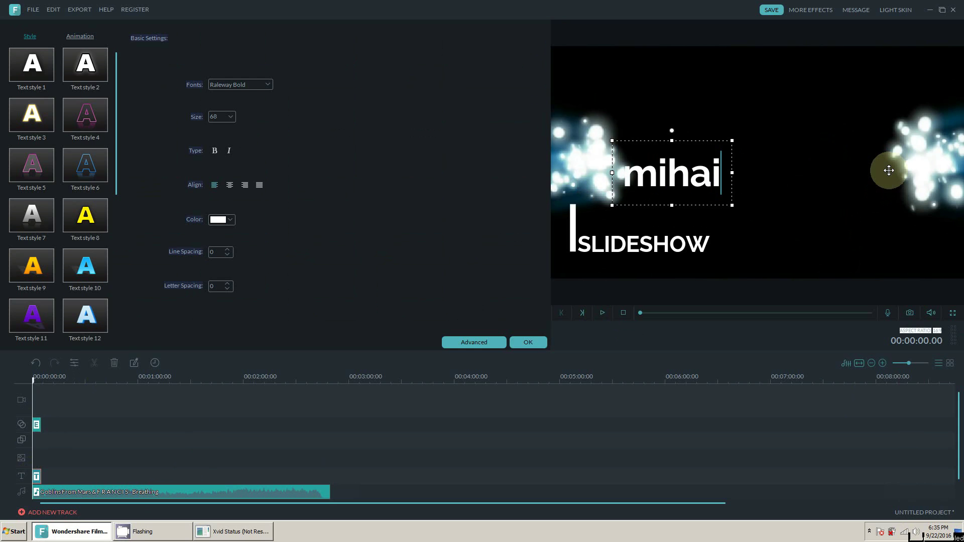
type("02")
key("BackSpace")
type("3")
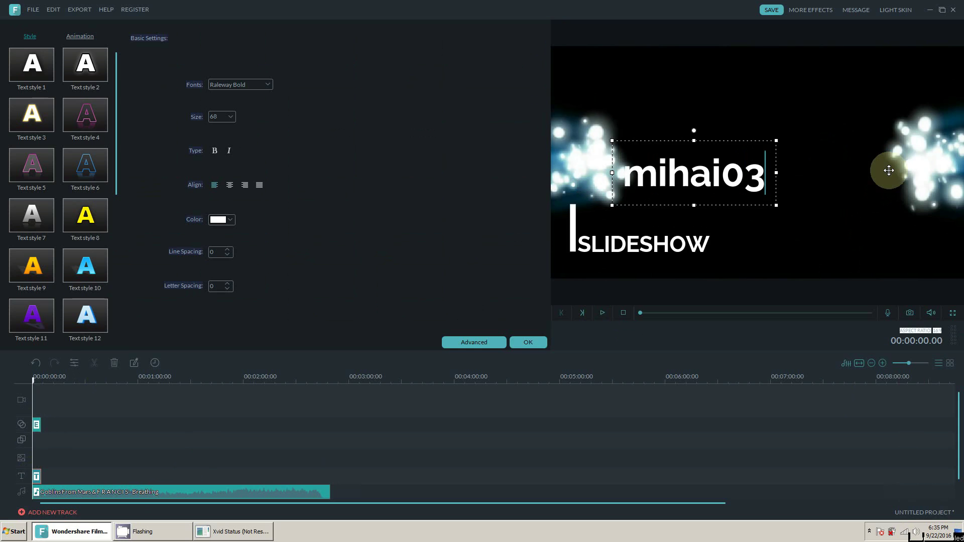
type("77")
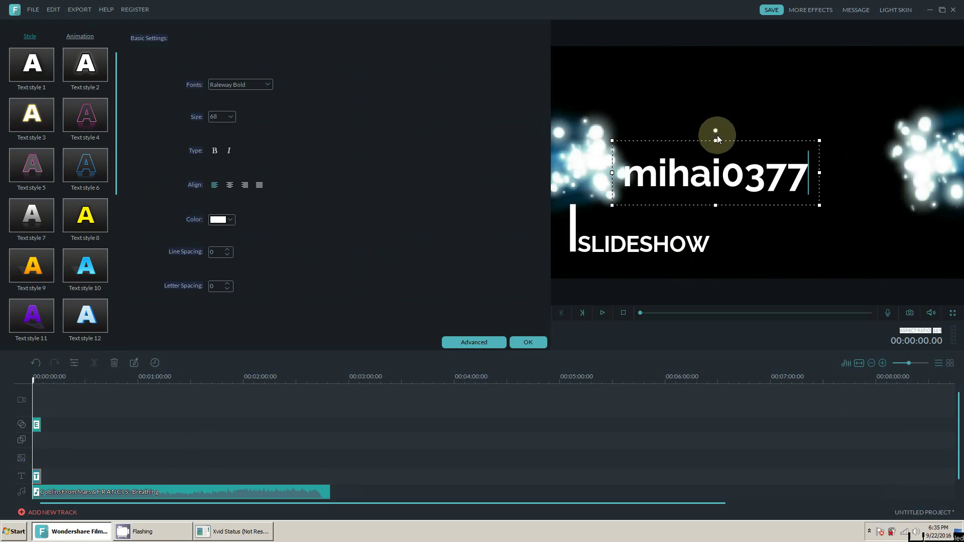
left_click_drag(715, 135, 764, 133)
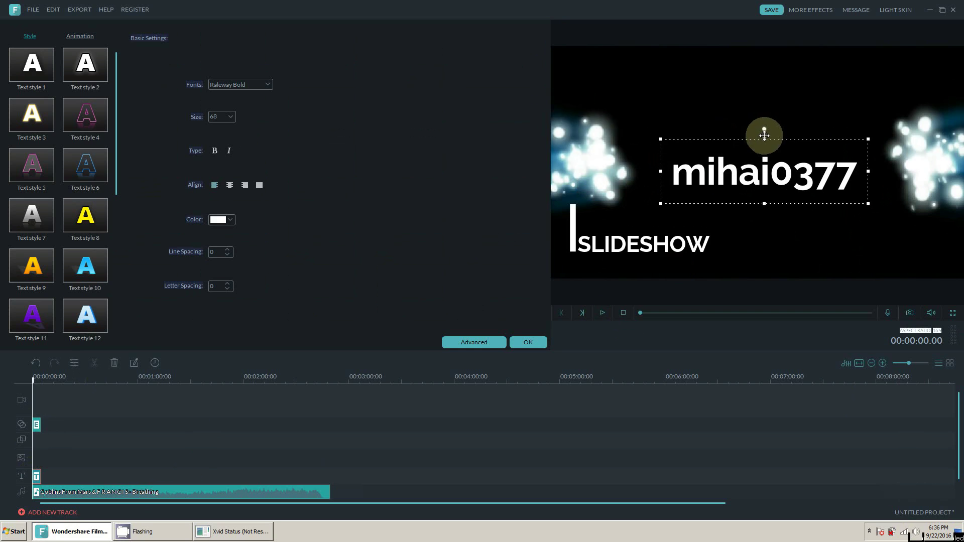
- Replace the SLIDESHOW text with SUBSCRIBE centred beneath the channel name
left_click(657, 254)
left_click(710, 243)
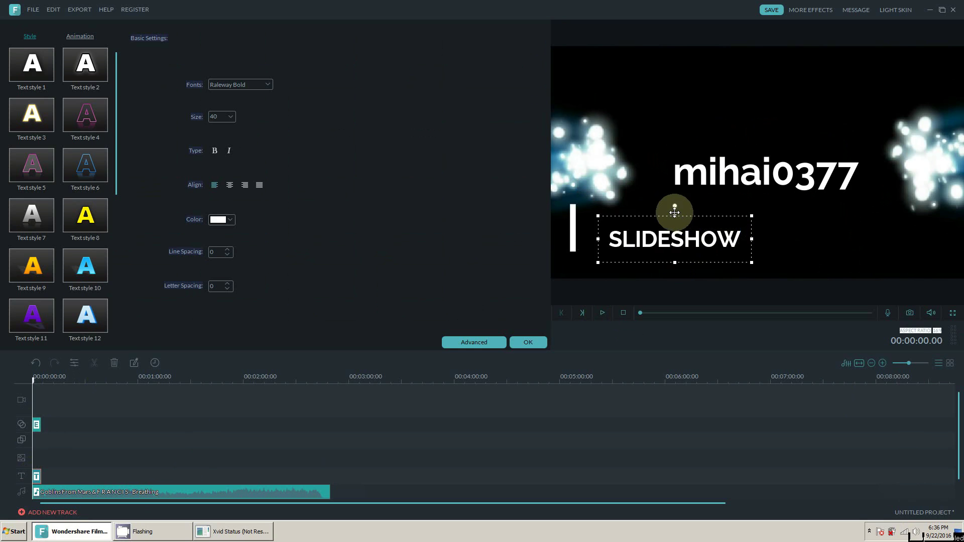
left_click_drag(646, 217, 766, 181)
left_click_drag(830, 218, 776, 217)
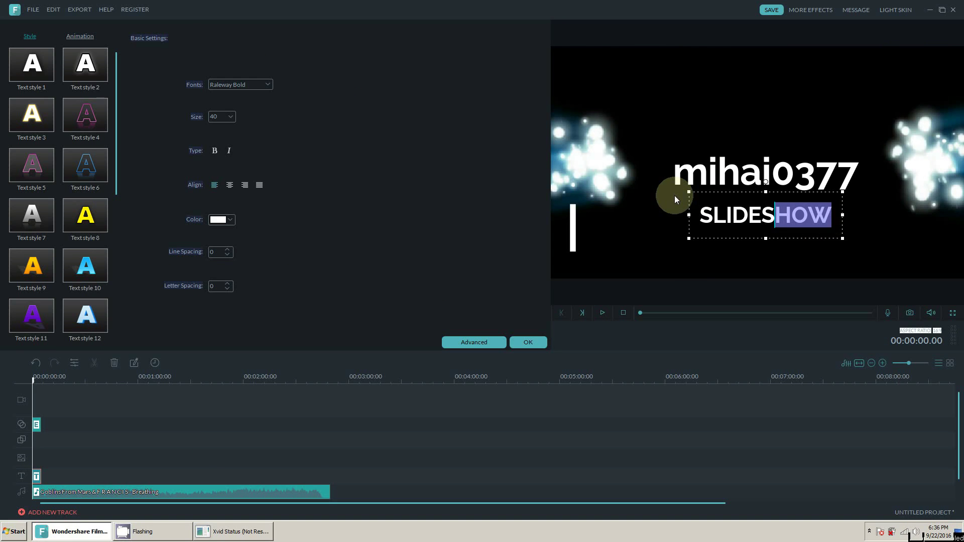
key("BackSpace")
key("BackSpace")
key("BackSpace")
key("BackSpace")
key("BackSpace")
key("BackSpace")
type("S")
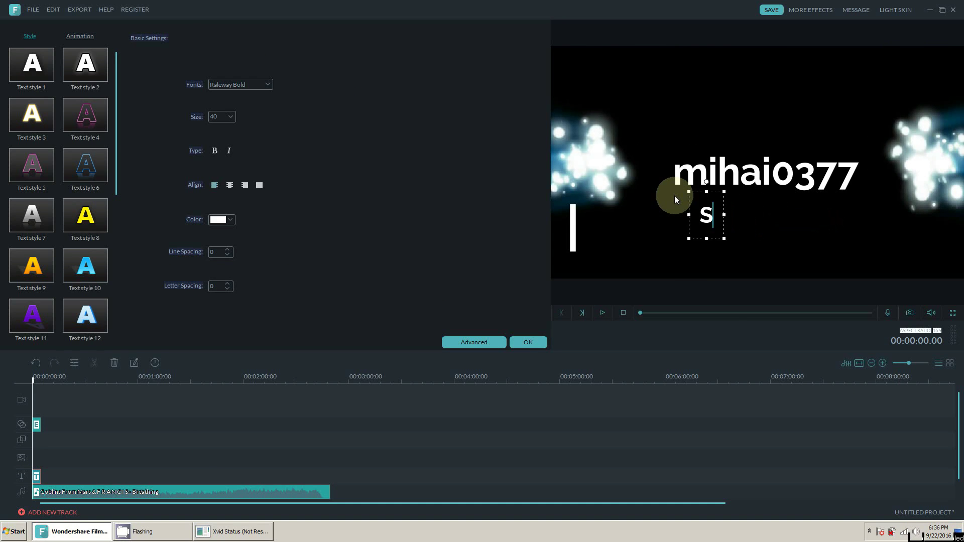
type("UBSCRI")
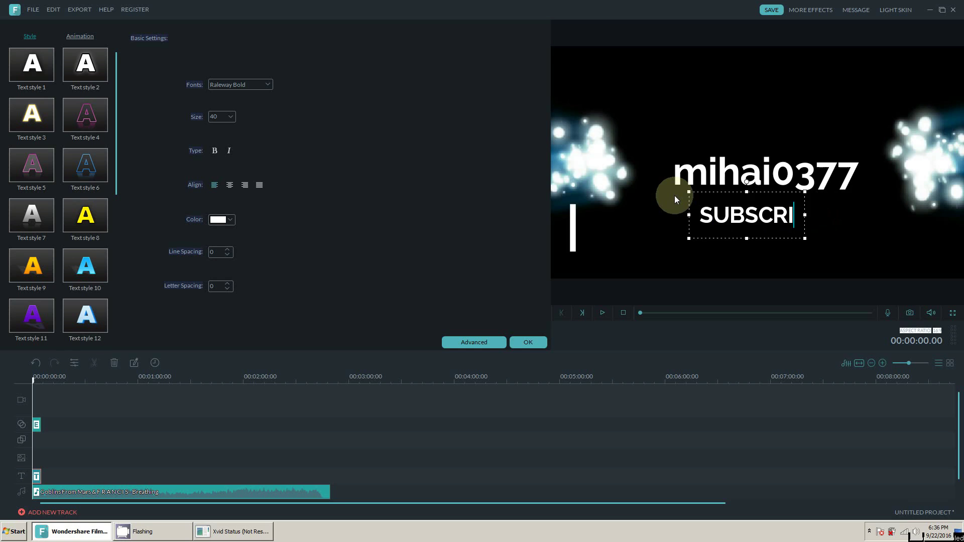
type("BVE")
key("BackSpace")
key("BackSpace")
type("E")
- Stretch the bar shape tall beside the channel name and make SUBSCRIBE red
left_click(573, 227)
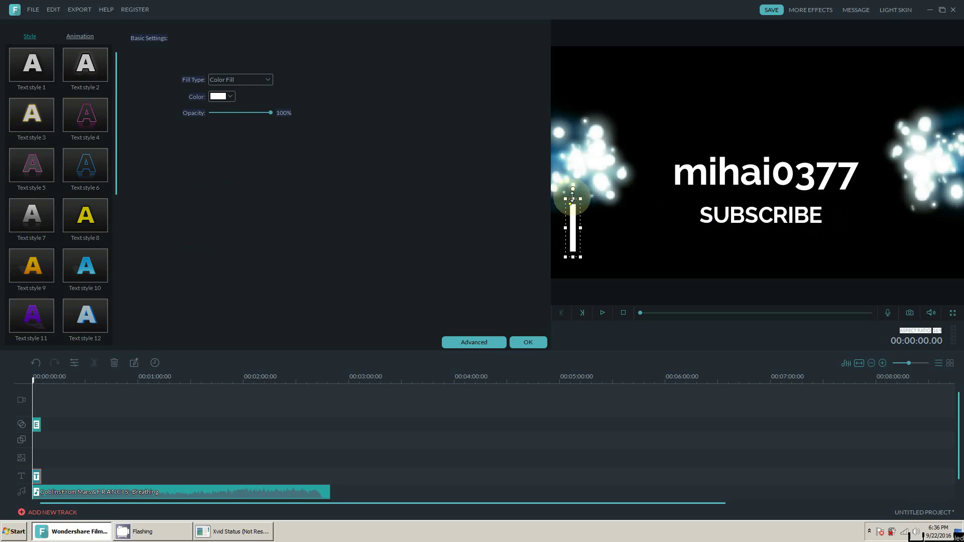
left_click_drag(574, 196, 667, 130)
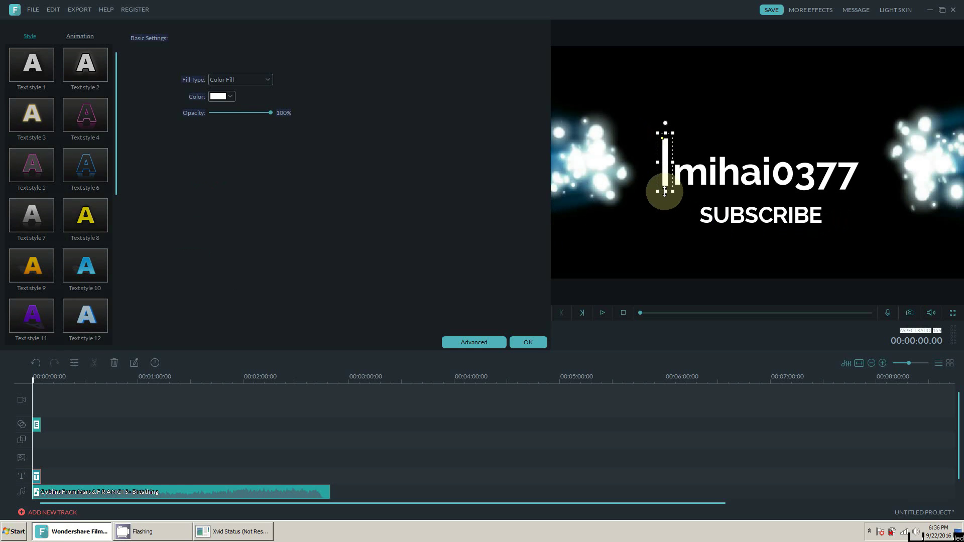
left_click_drag(666, 190, 657, 265)
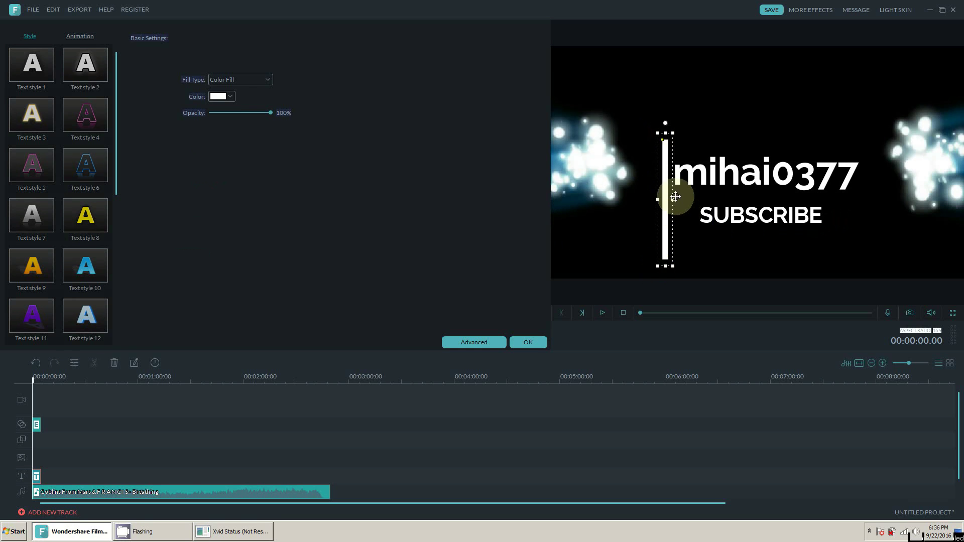
left_click(723, 172)
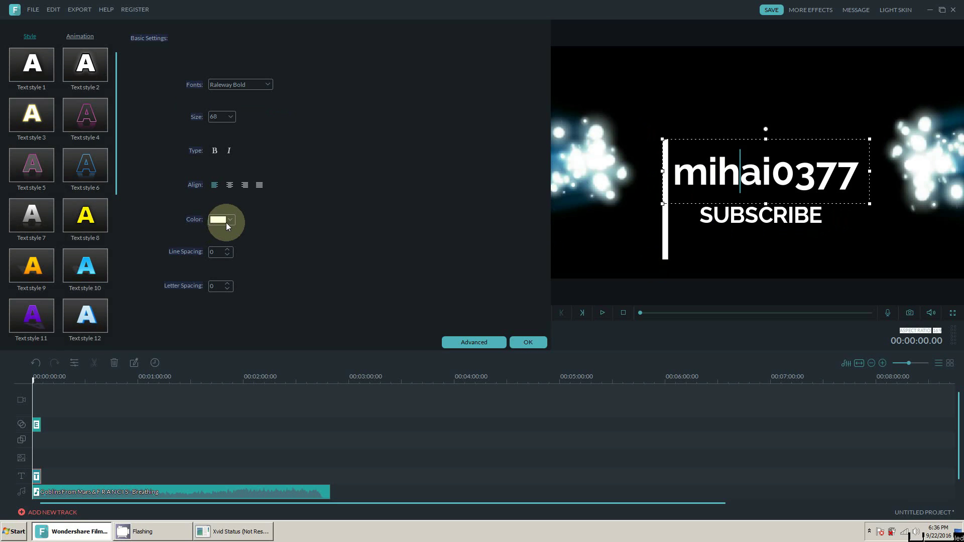
left_click(756, 219)
left_click(236, 219)
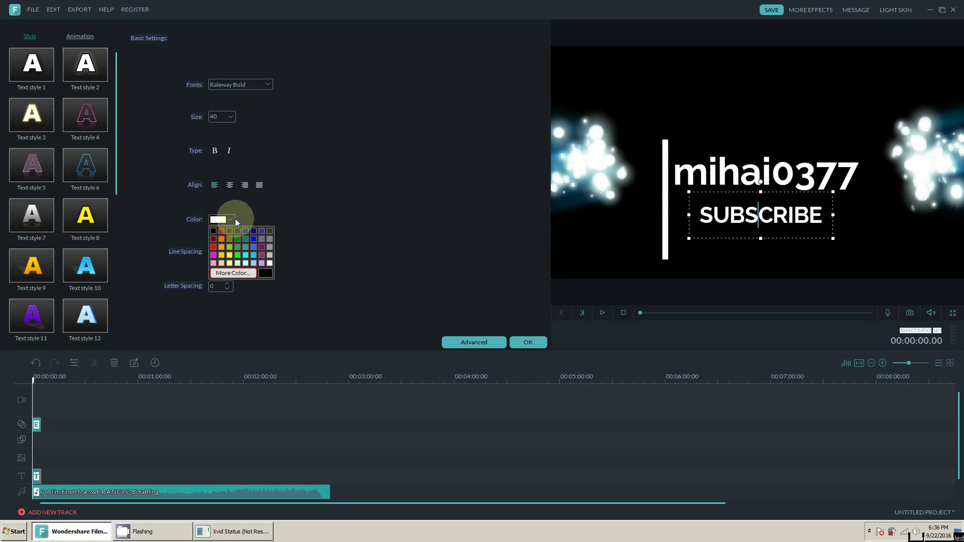
left_click(215, 253)
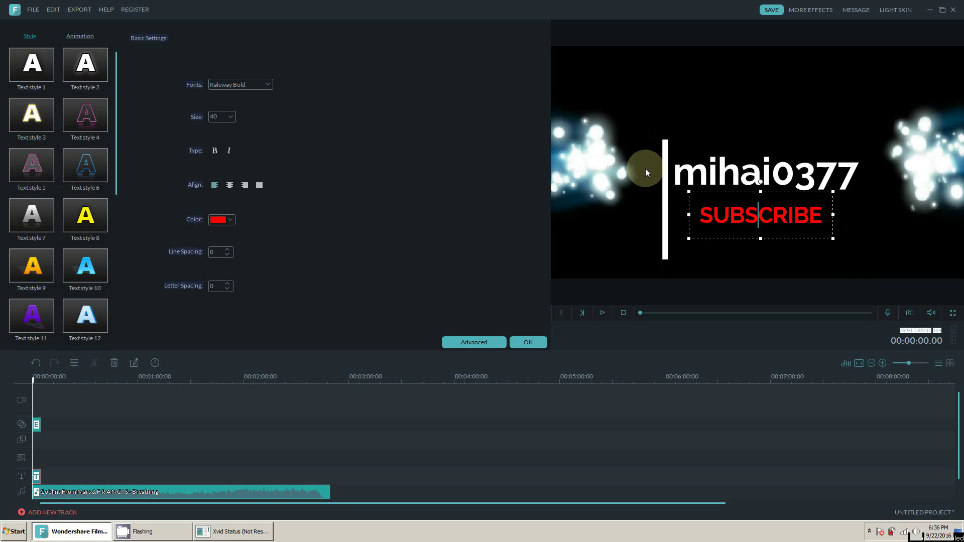
- Give the channel name the pink reflected Text style 4 with a blue text colour
left_click(762, 172)
left_click(93, 119)
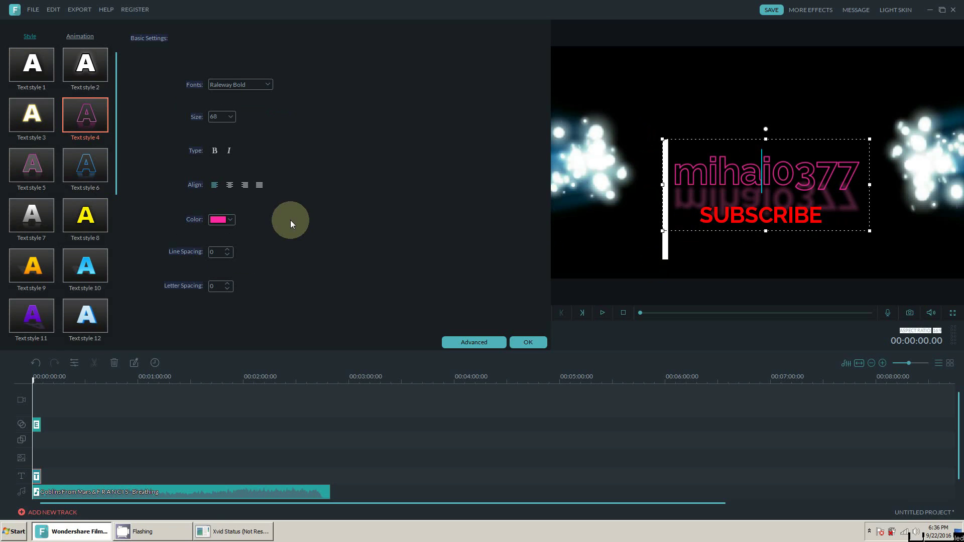
left_click(231, 220)
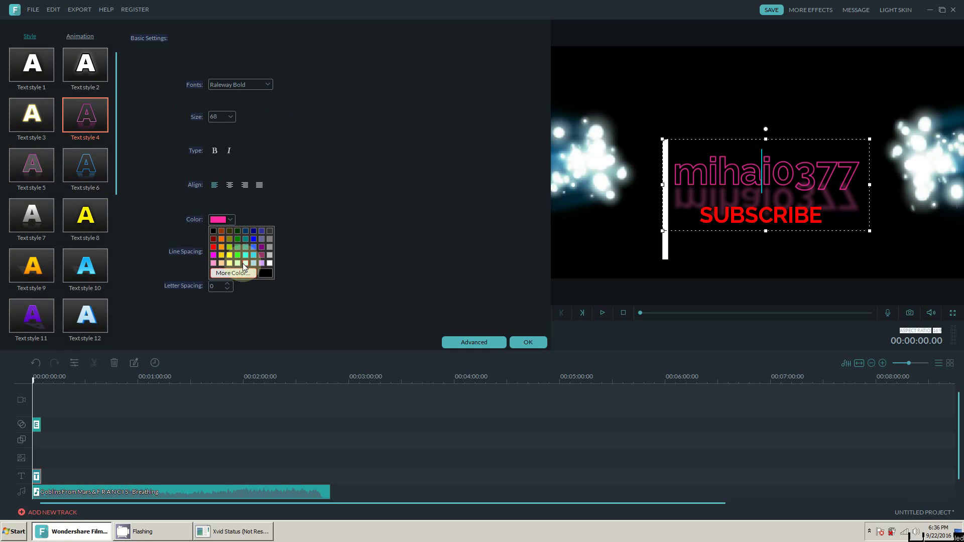
left_click(243, 263)
left_click(223, 221)
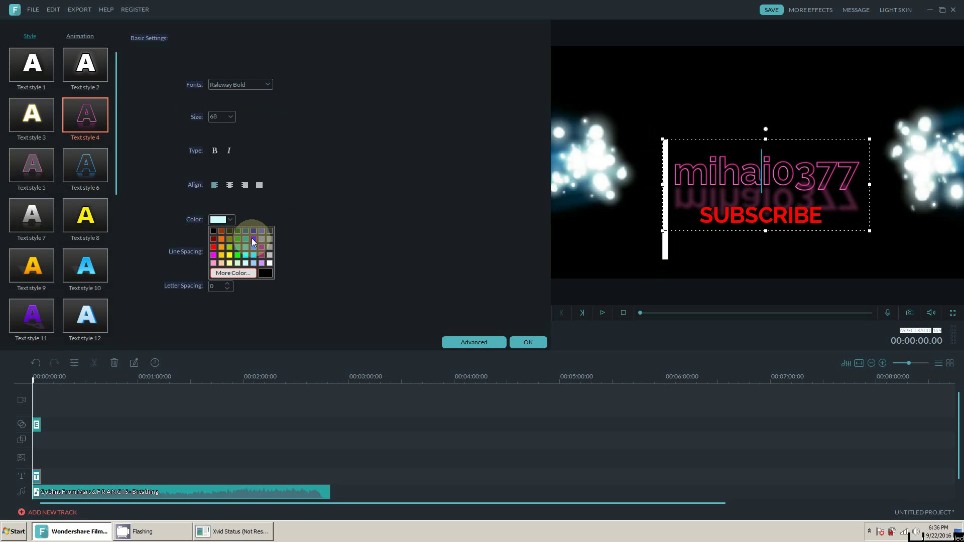
left_click(253, 238)
left_click(227, 223)
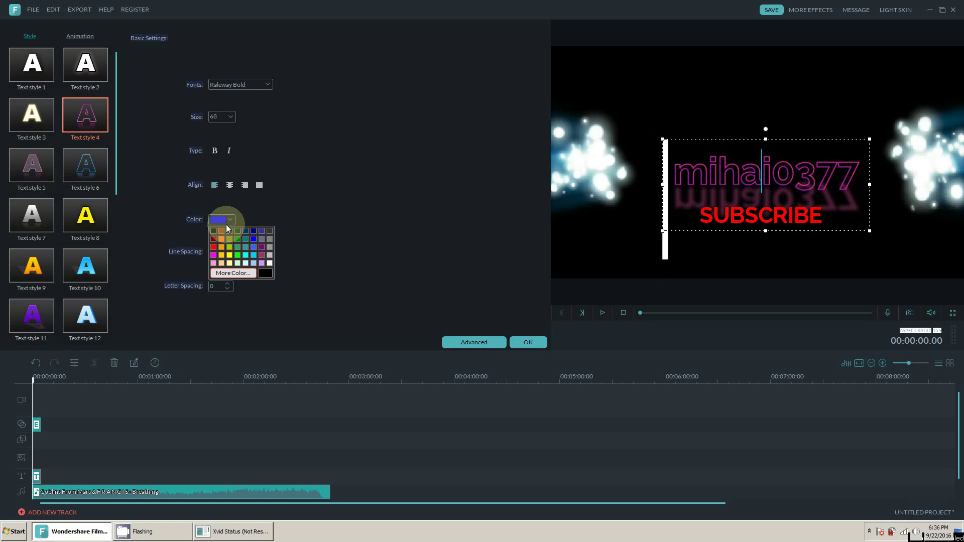
left_click(253, 238)
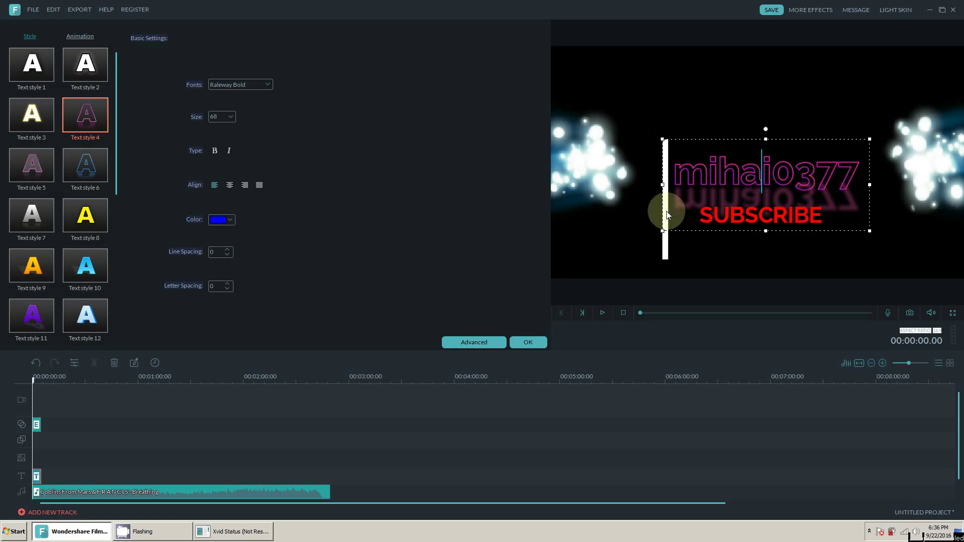
left_click(816, 175)
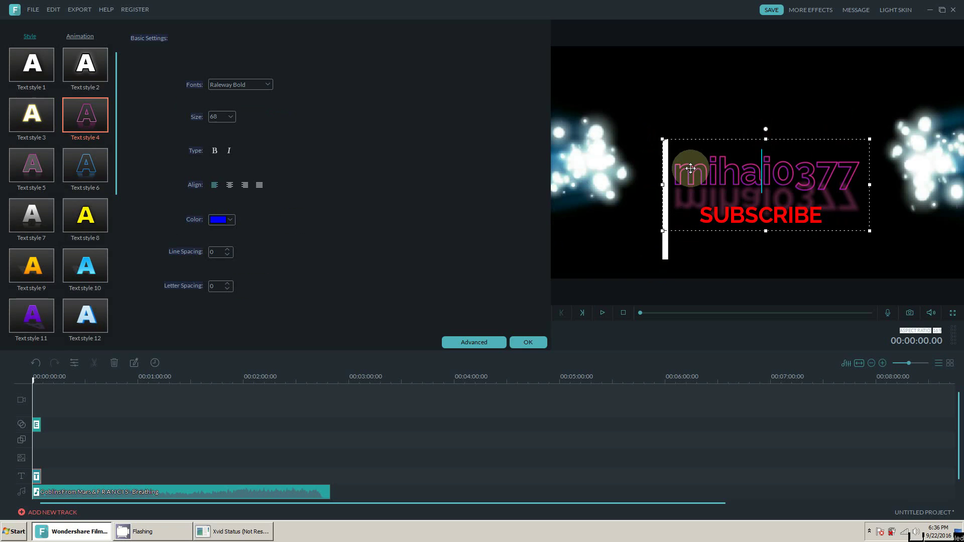
- Set the vertical bar's fill colour to red and reselect the channel-name title
left_click(664, 256)
left_click(229, 98)
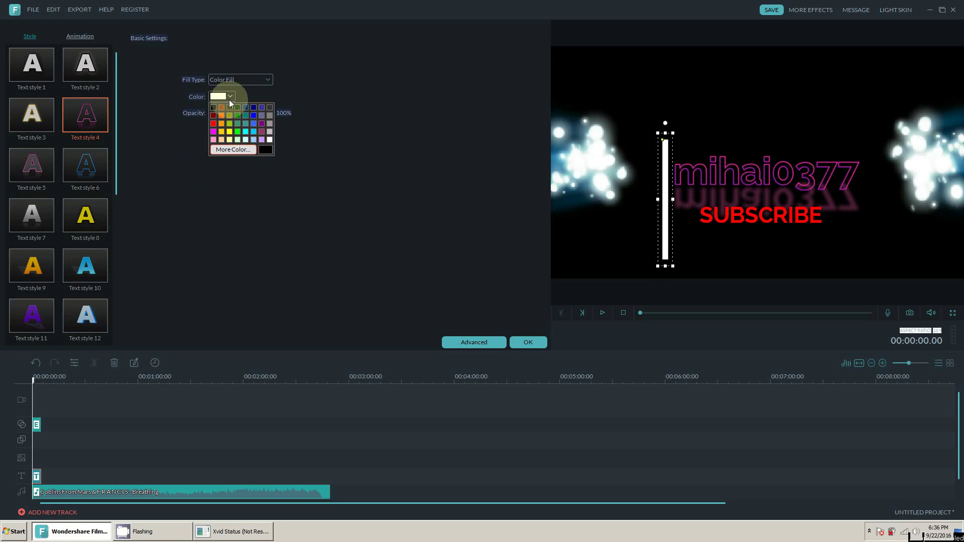
left_click(214, 123)
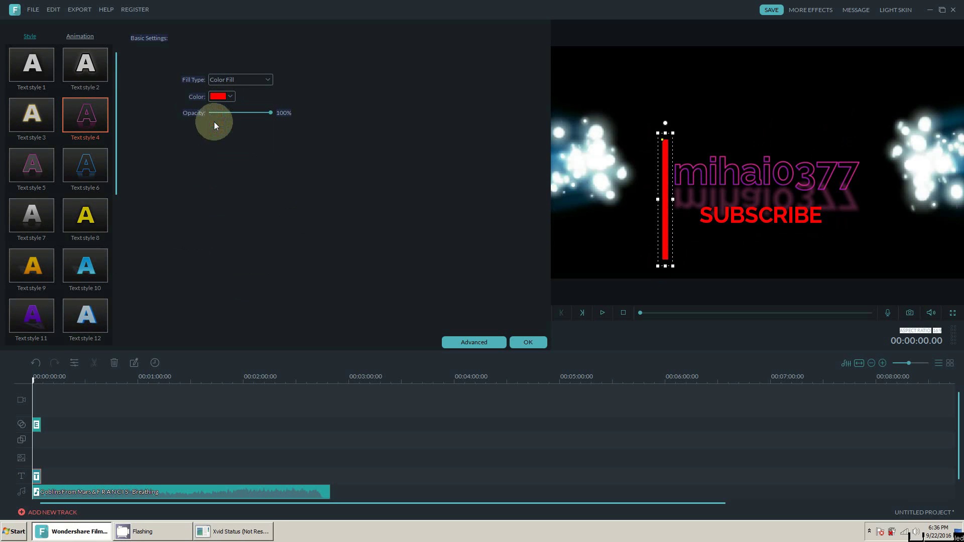
left_click(664, 159)
left_click(735, 198)
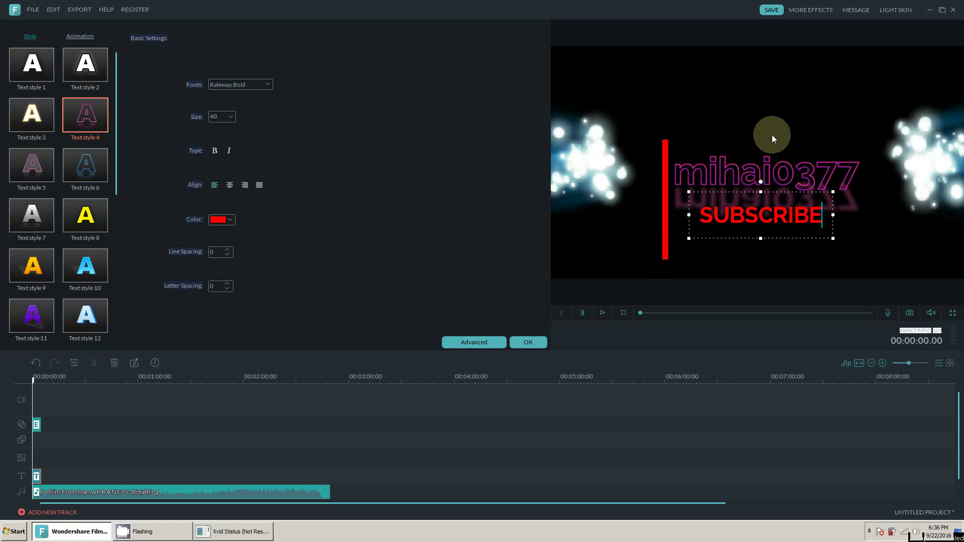
left_click(771, 151)
- Apply the Drop animation preset to the SUBSCRIBE title in Advanced Text Edit
left_click(474, 342)
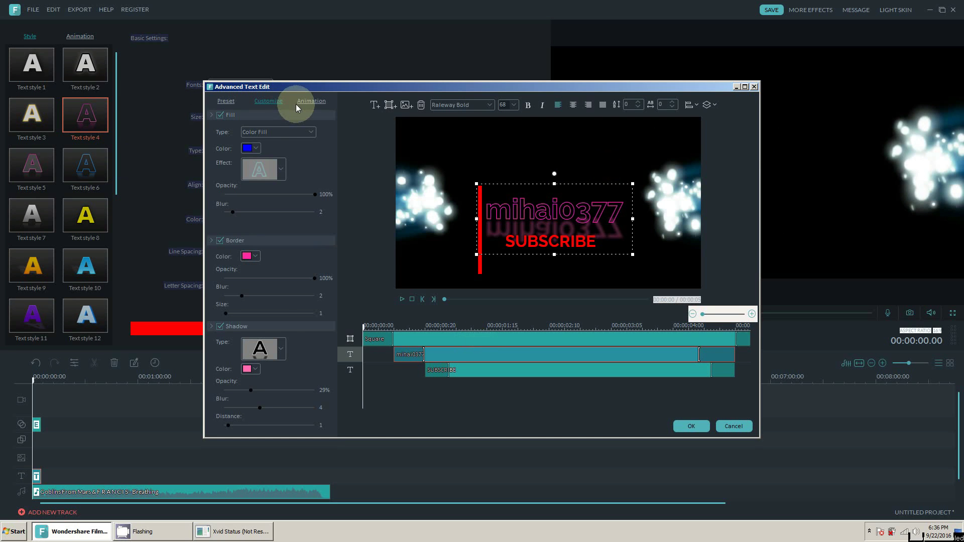
left_click(307, 103)
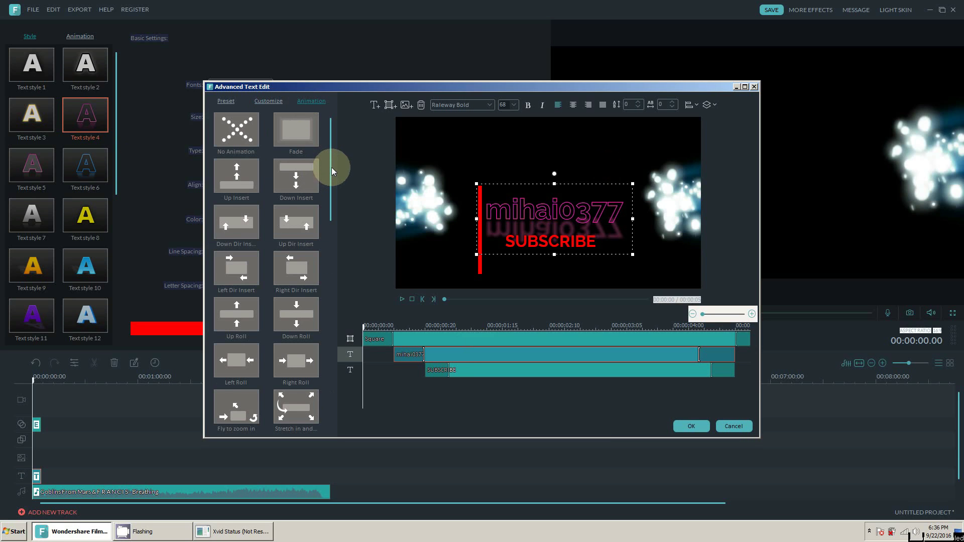
left_click_drag(331, 168, 332, 216)
left_click(564, 242)
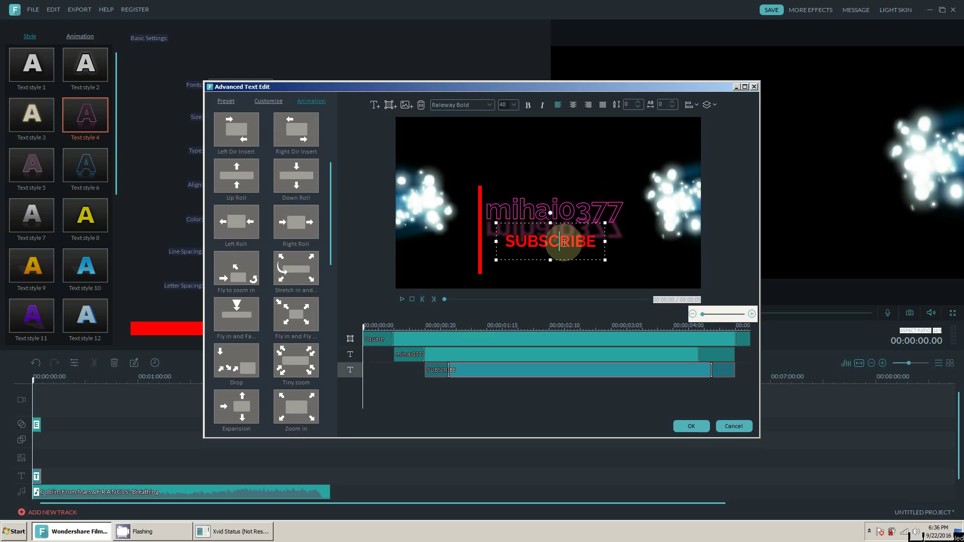
left_click_drag(331, 234, 333, 292)
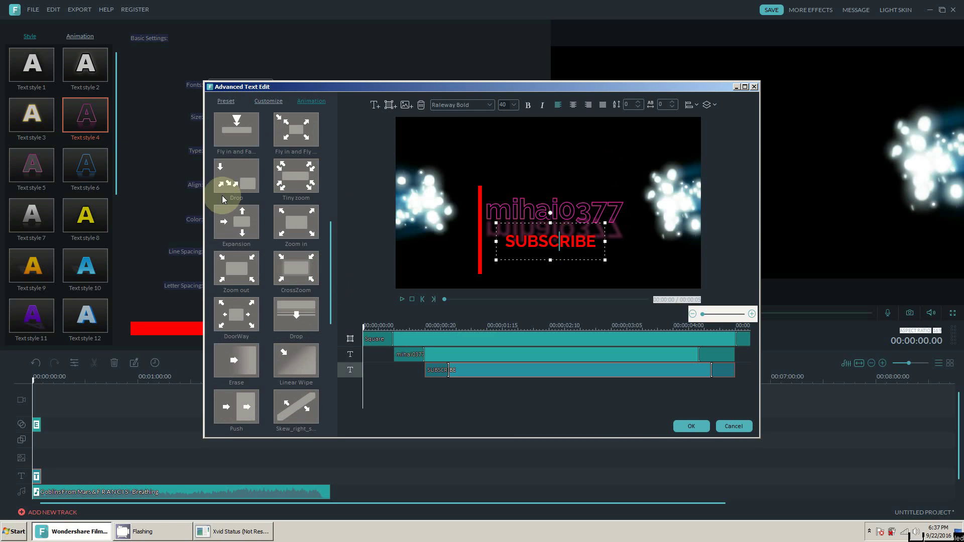
mouse_move(236, 361)
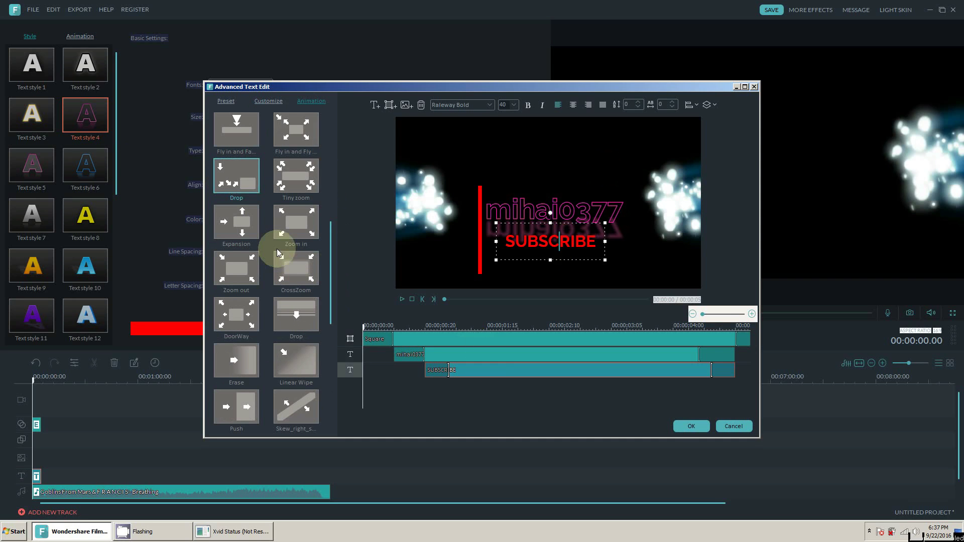
left_click(235, 186)
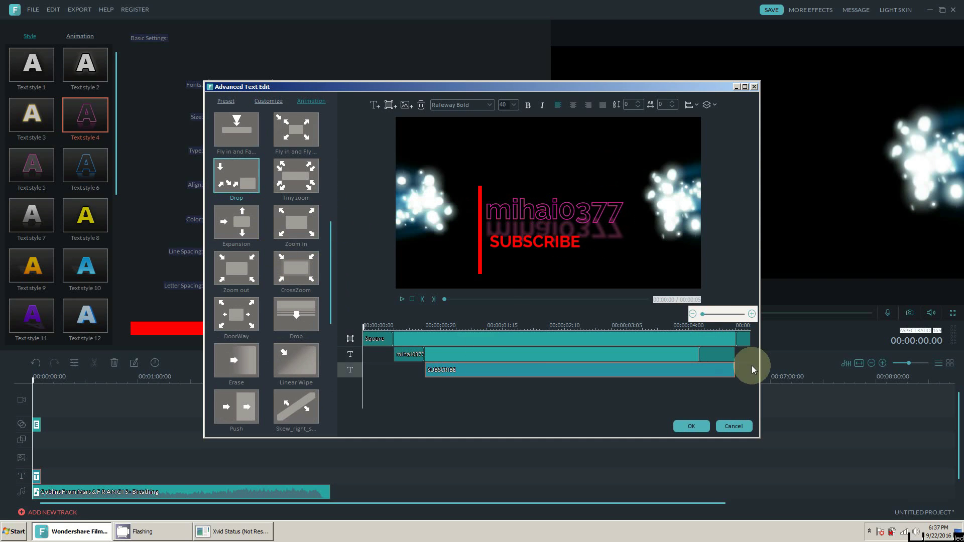
left_click(692, 427)
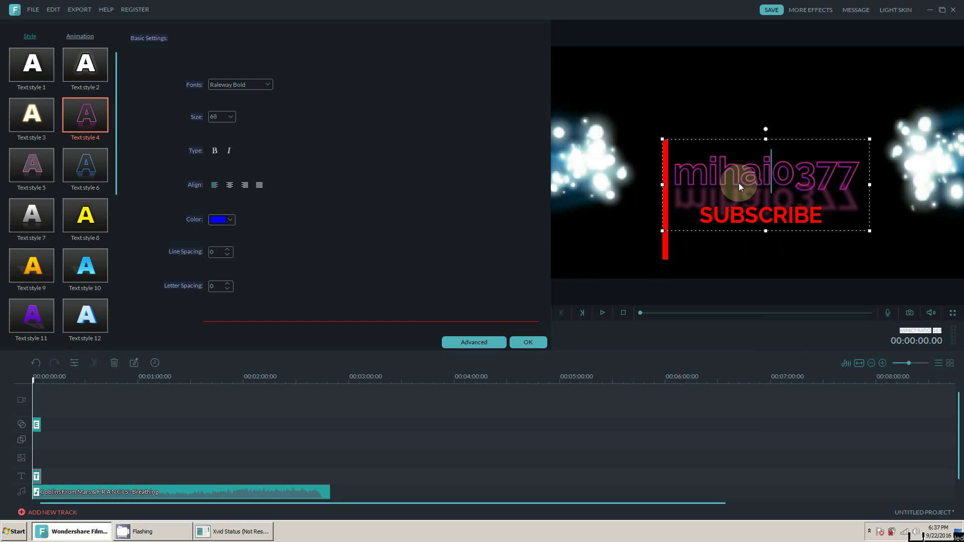
- Apply the Twirl animation to the channel-name title and confirm the title settings
left_click(473, 346)
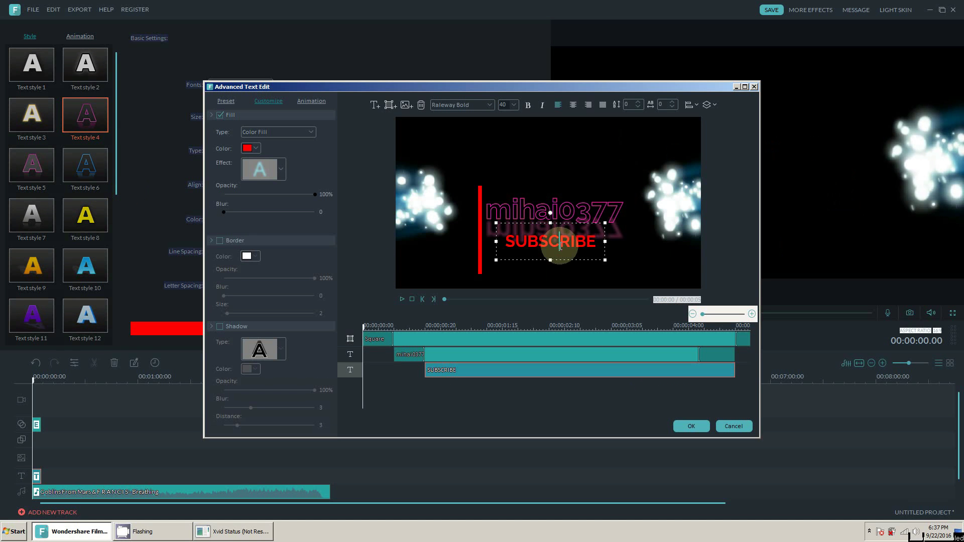
left_click(309, 105)
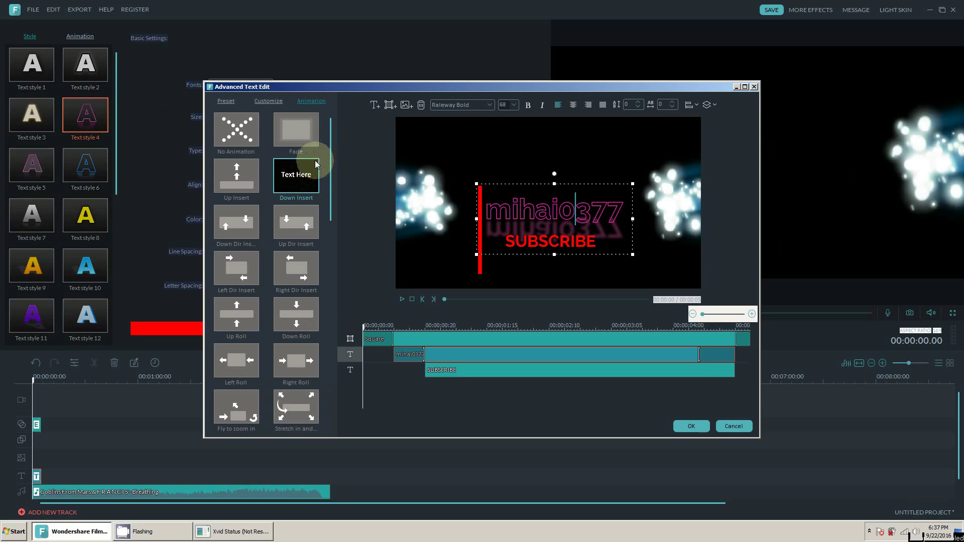
left_click_drag(329, 150, 329, 261)
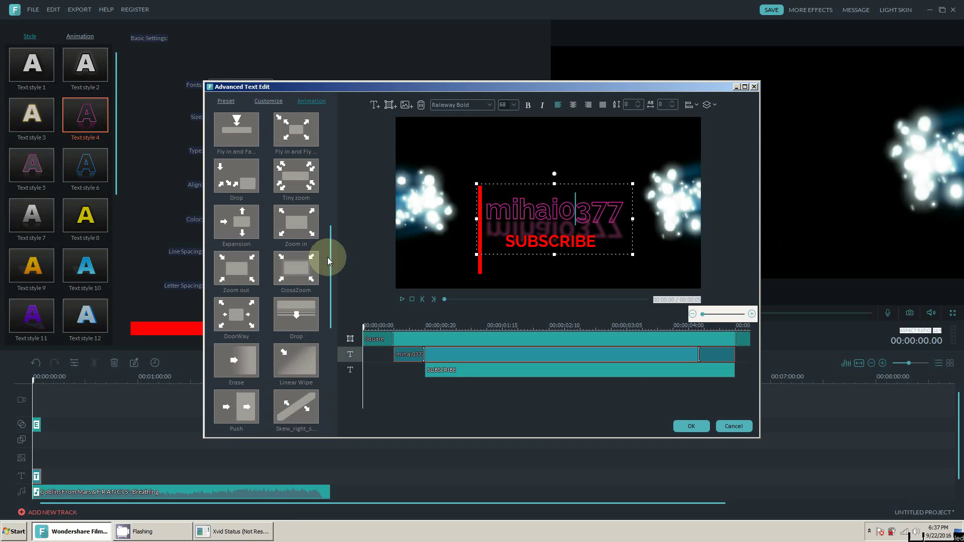
left_click_drag(328, 260, 329, 311)
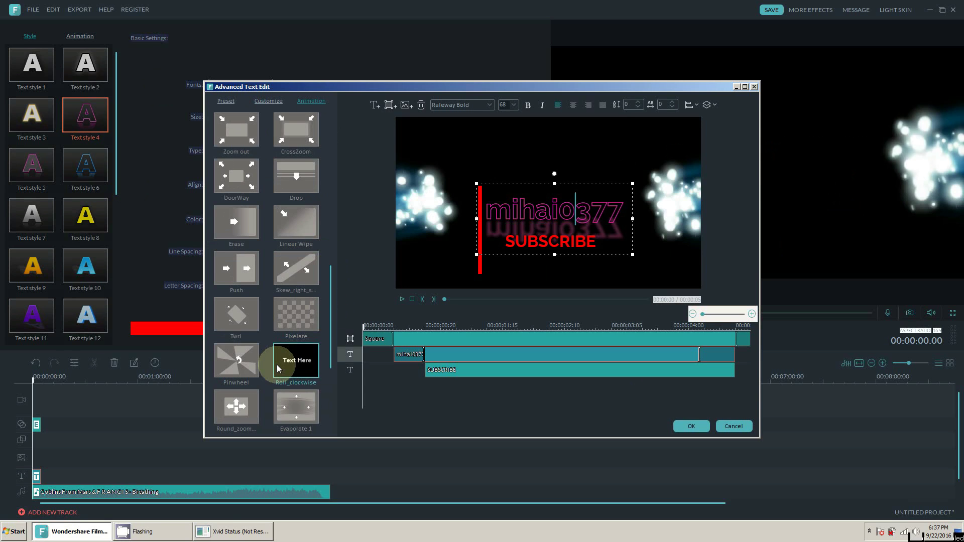
mouse_move(236, 314)
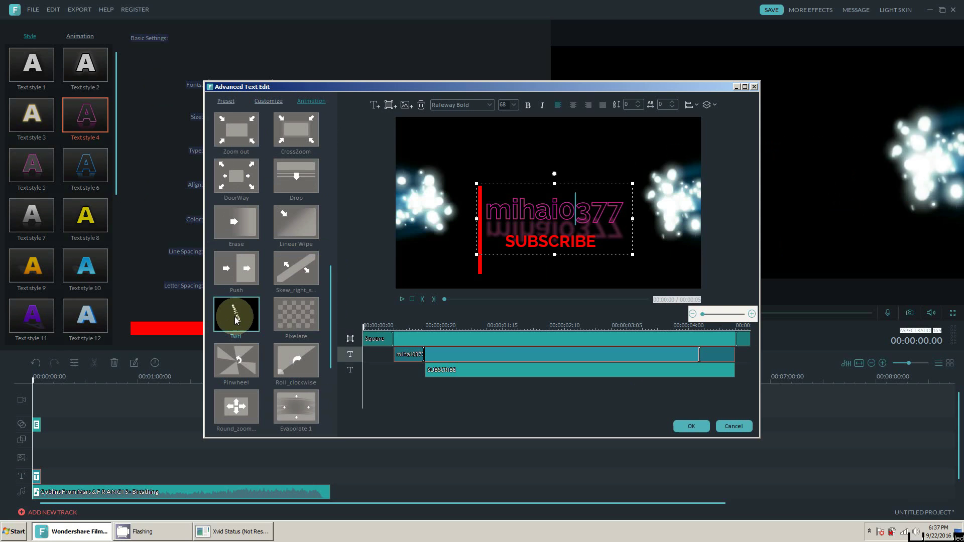
left_click(242, 317)
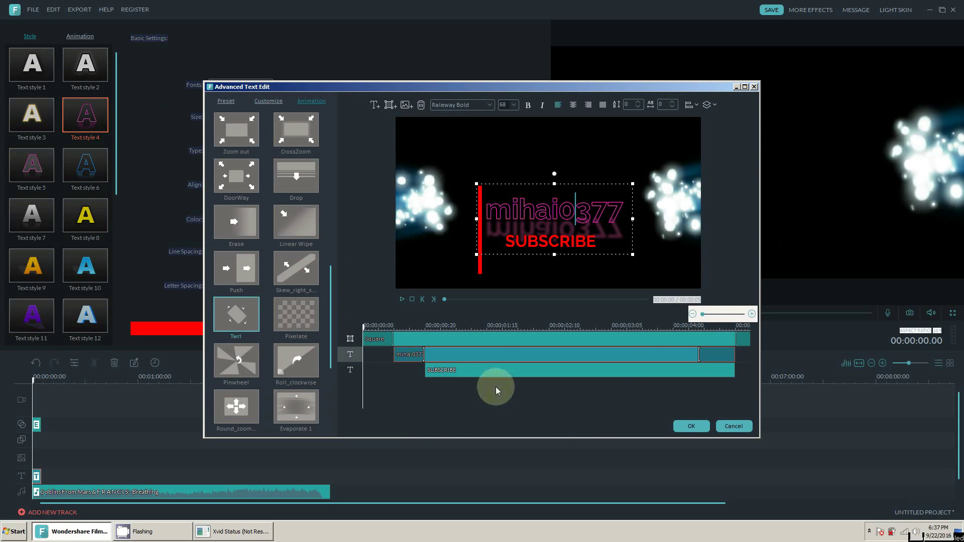
left_click(692, 427)
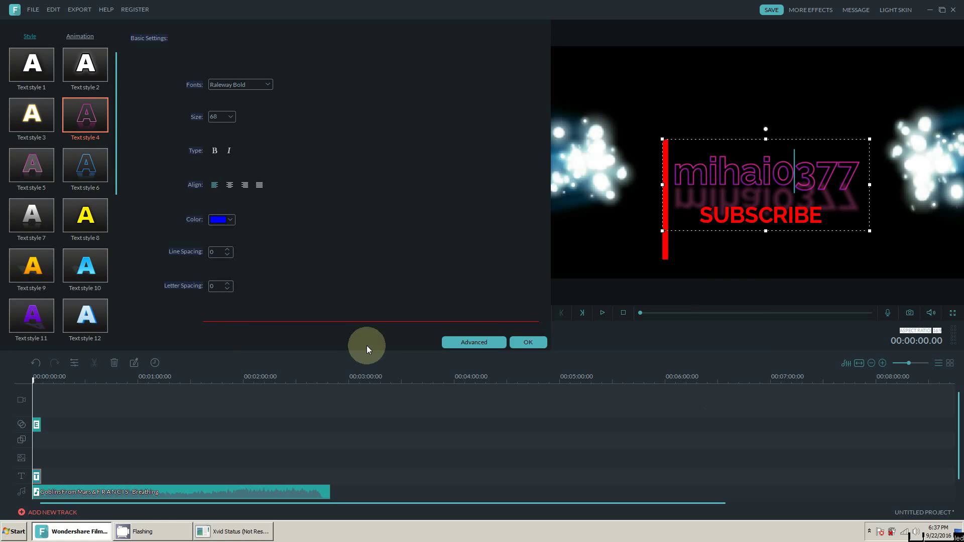
left_click(517, 344)
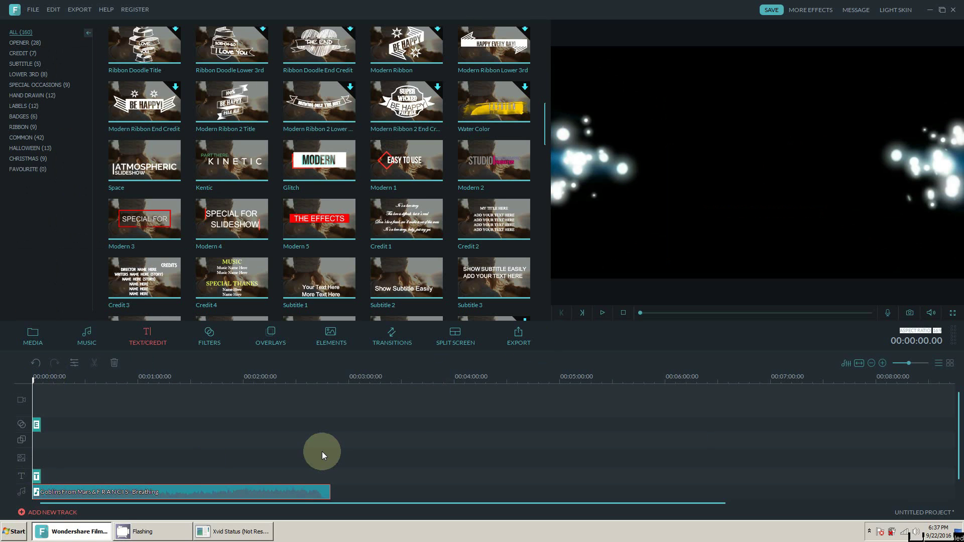
left_click(602, 315)
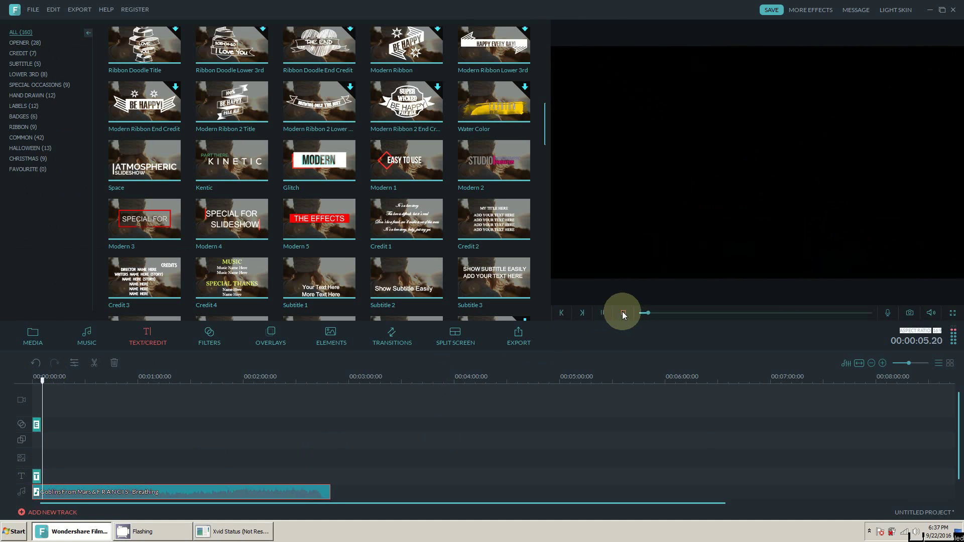
left_click(624, 314)
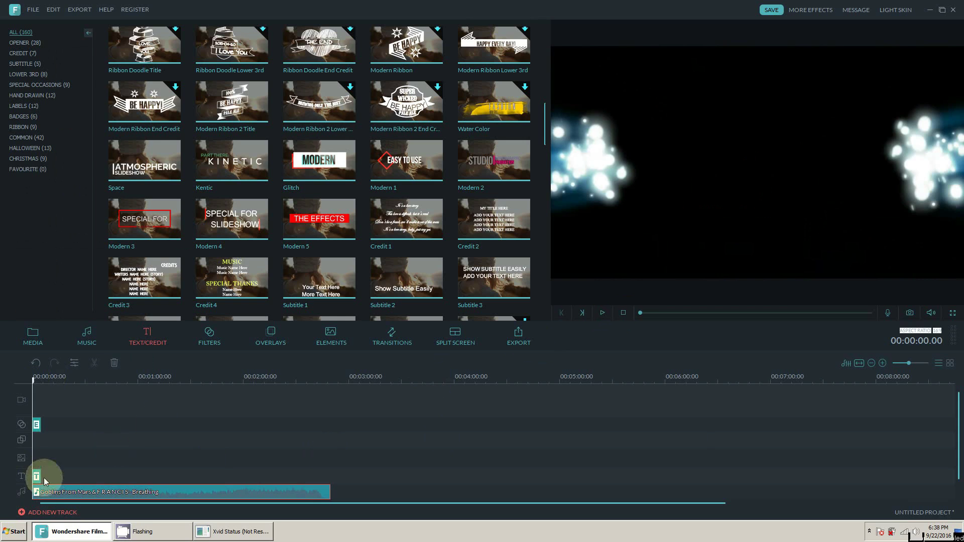
left_click(46, 377)
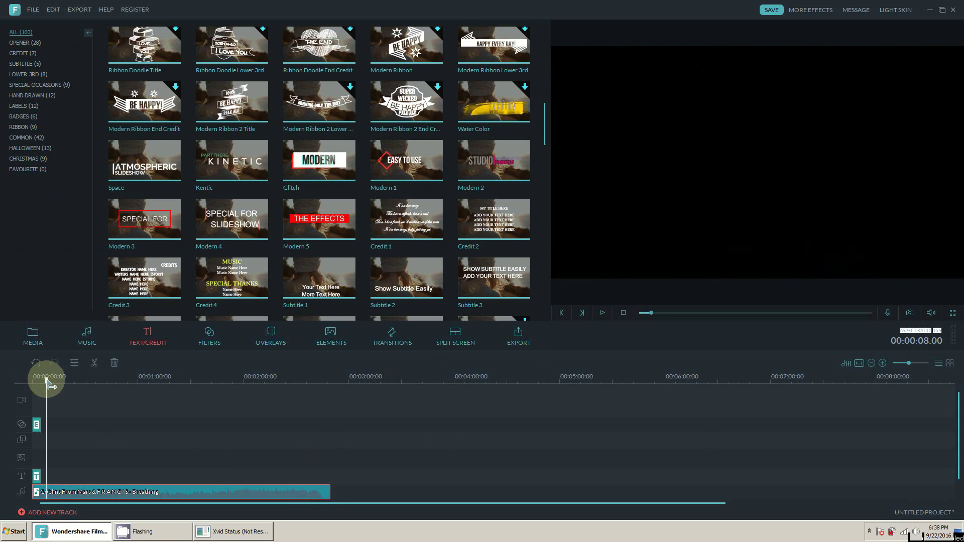
left_click(603, 313)
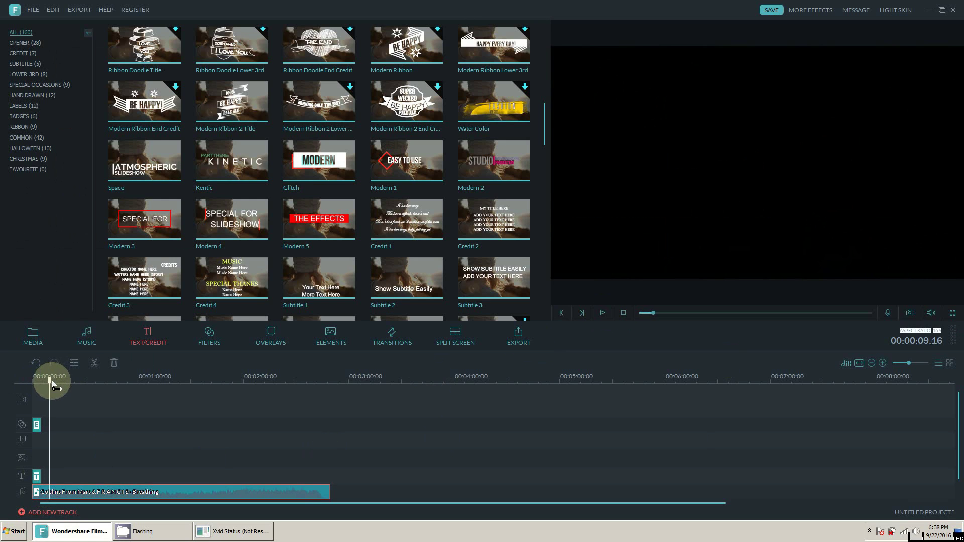
left_click_drag(53, 380, 52, 387)
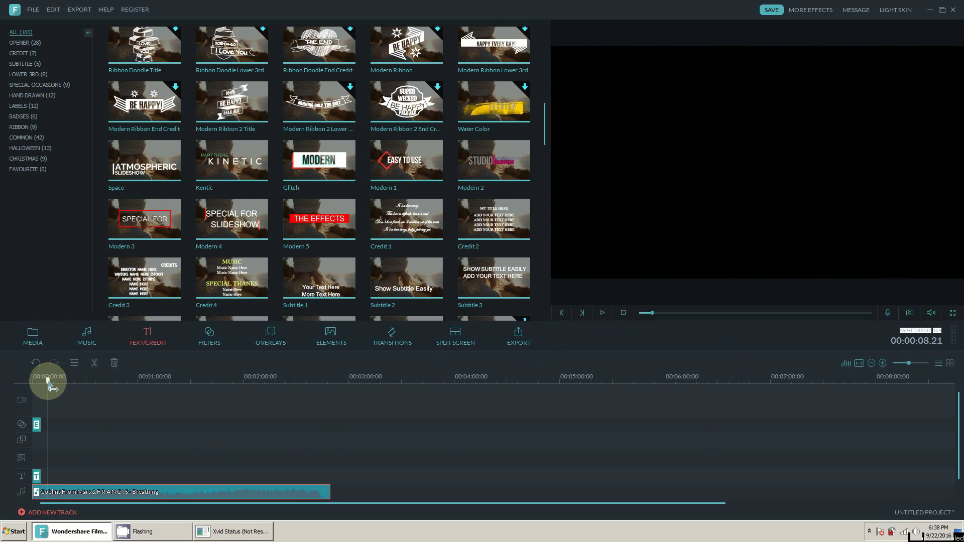
- Split the music at the playhead, delete the leading piece and move the rest to the start
right_click(47, 494)
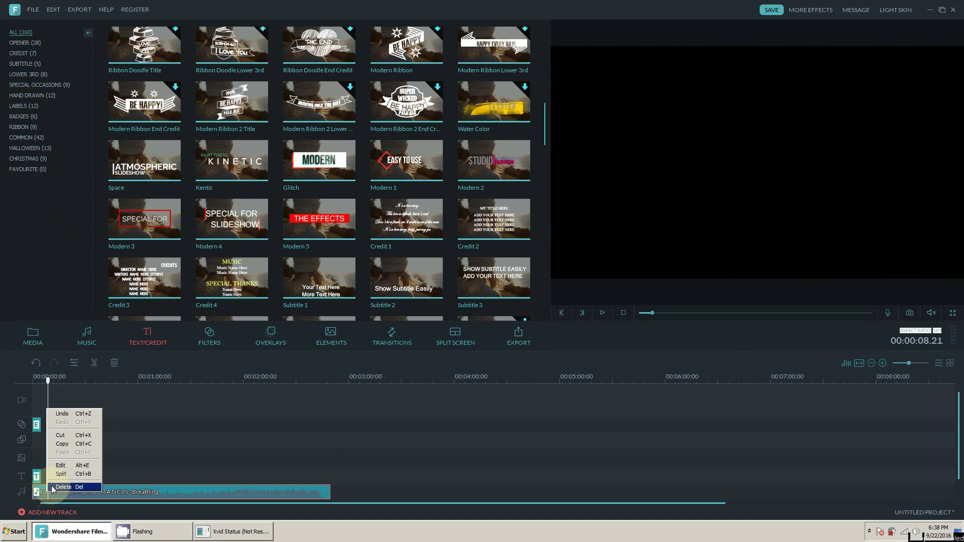
left_click(59, 474)
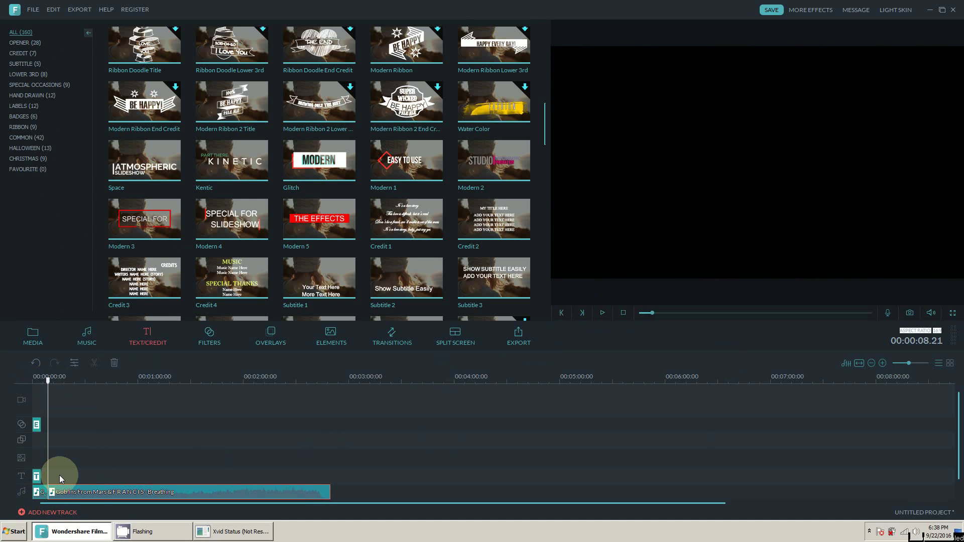
right_click(43, 494)
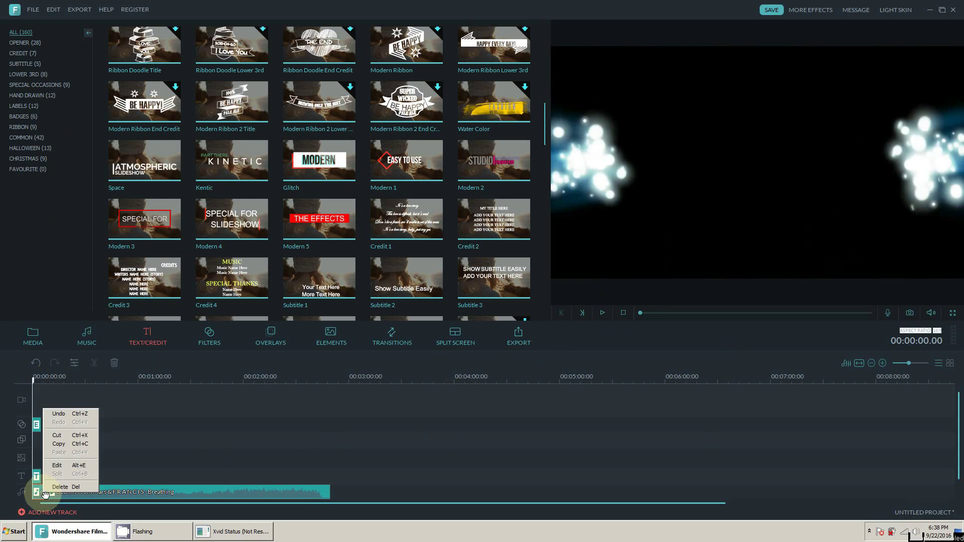
left_click(53, 484)
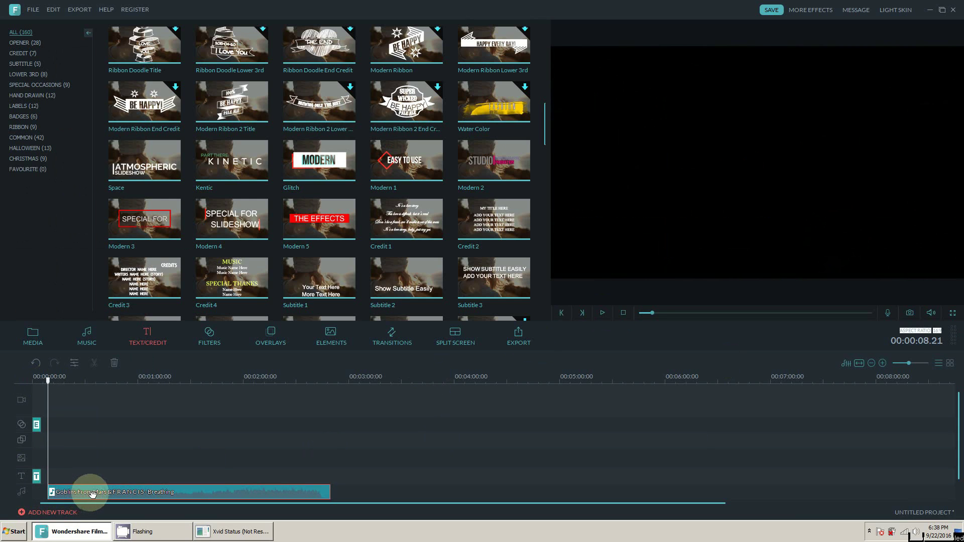
left_click_drag(84, 495, 68, 482)
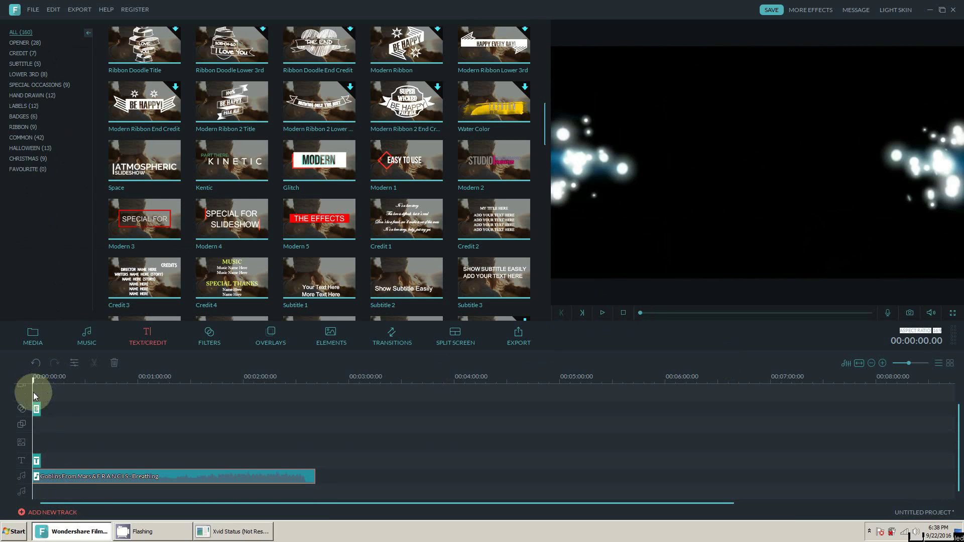
- Split the music again around five seconds, delete the tail and replay the intro
left_click_drag(34, 379, 44, 383)
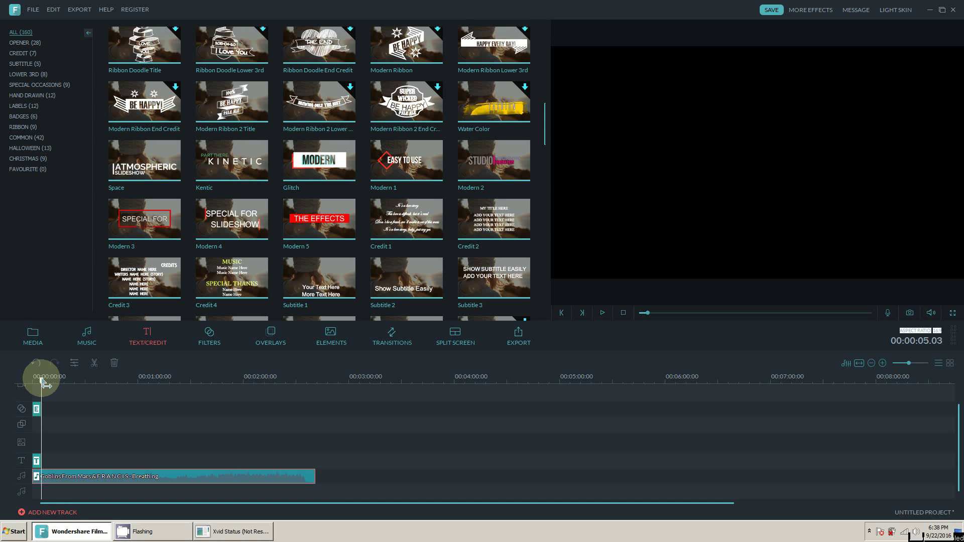
right_click(42, 479)
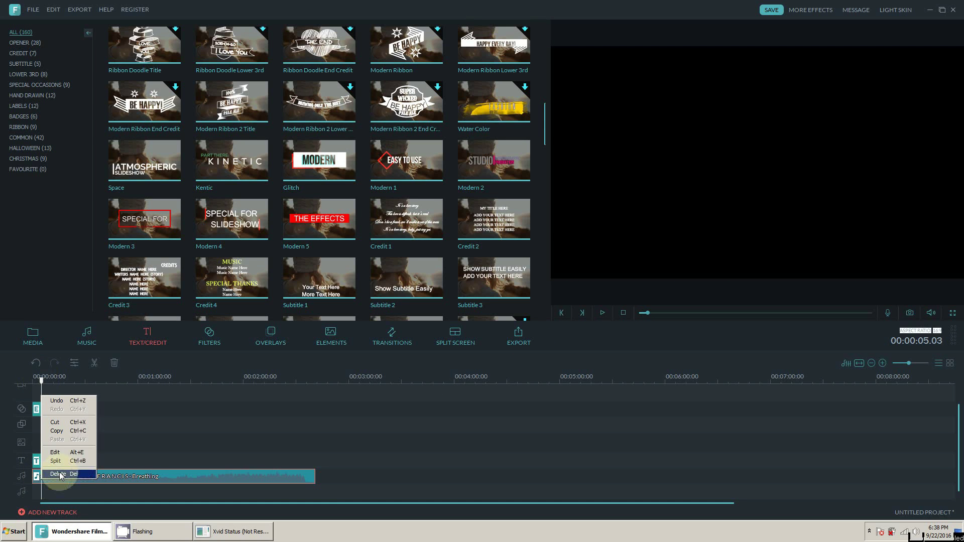
left_click(60, 461)
right_click(64, 476)
left_click(75, 469)
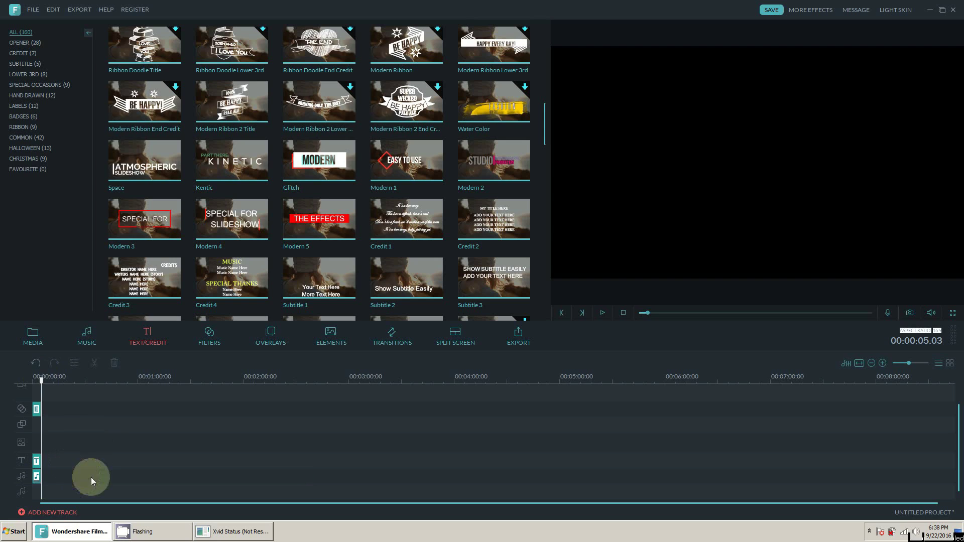
left_click_drag(42, 379, 33, 379)
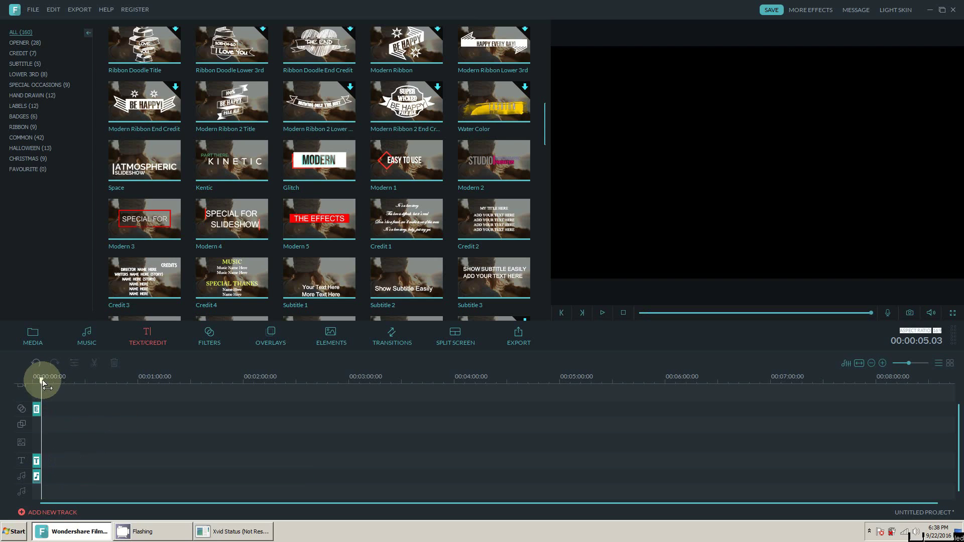
left_click(603, 312)
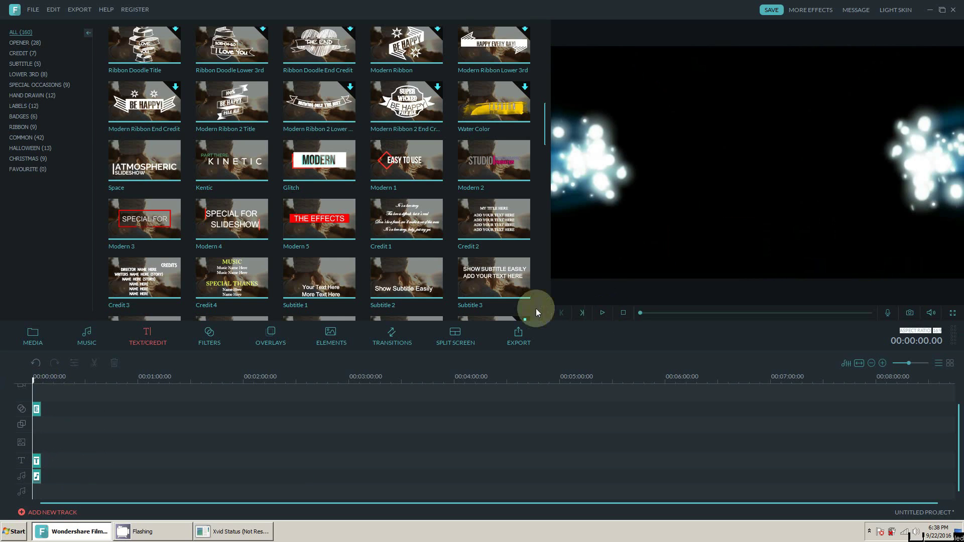
- Set the music clip's Fade Out to 2.72 seconds in its audio settings
double_click(38, 476)
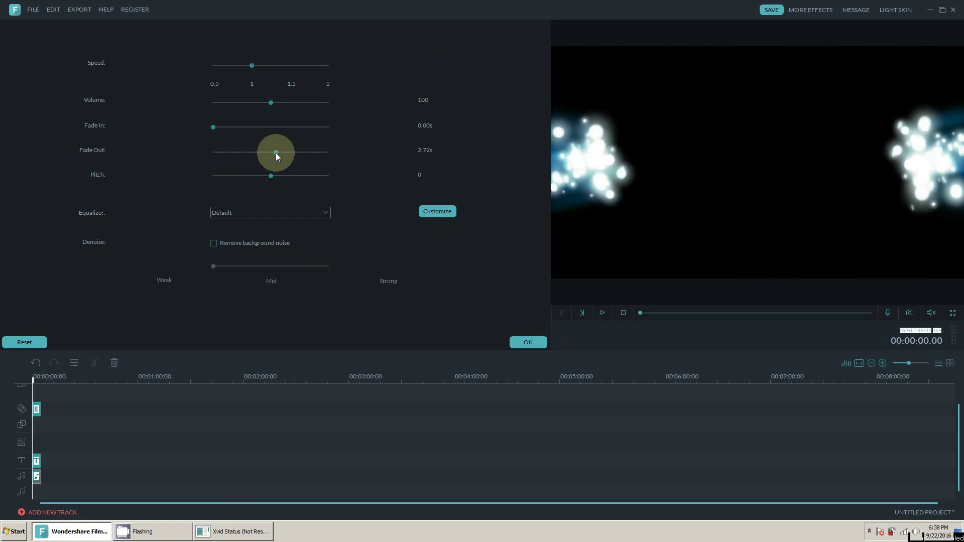
left_click(533, 345)
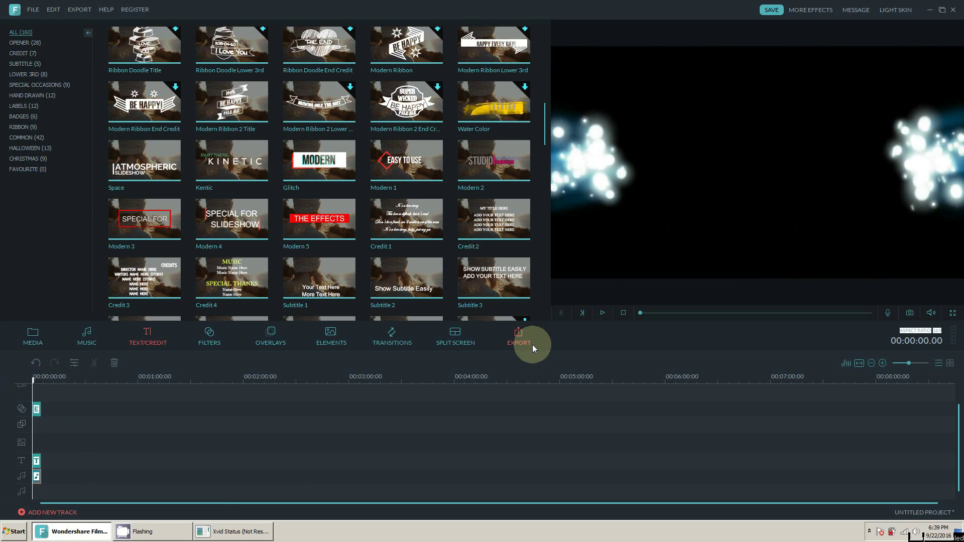
left_click(603, 313)
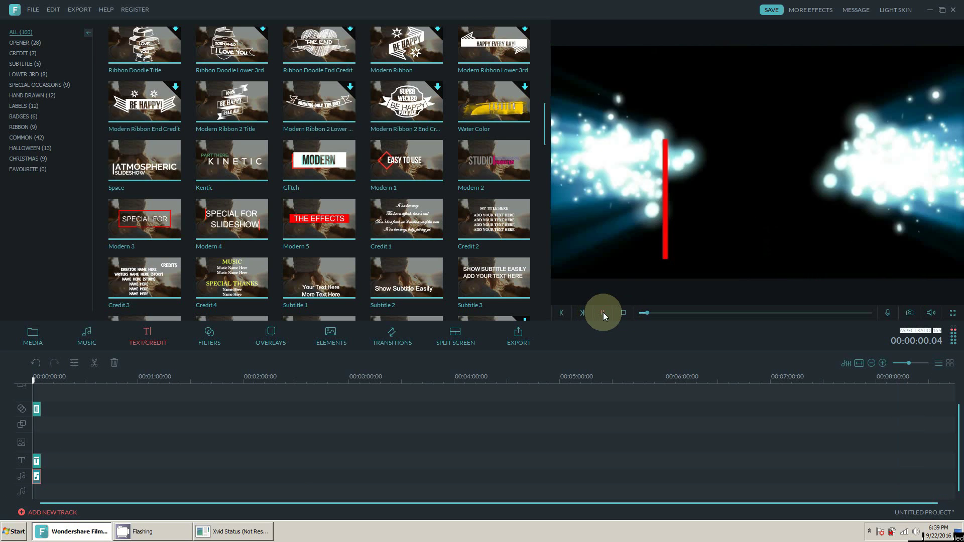